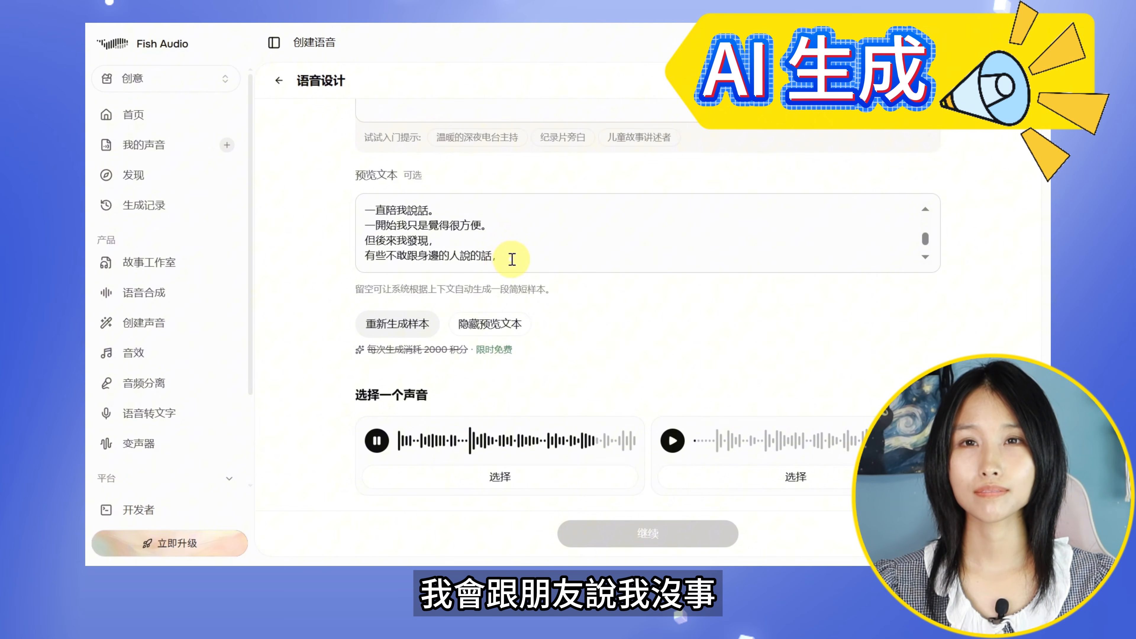
scroll(512, 259, down, 1)
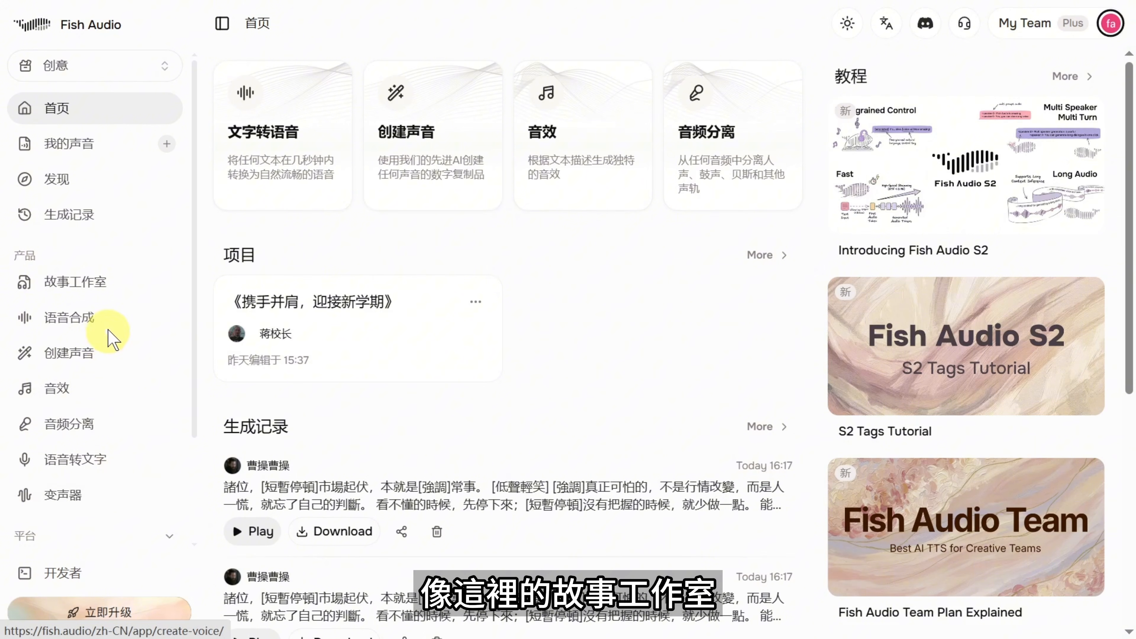
- Open the 《携手并肩，迎接新学期》 project in the story studio and look through its script to the end
click(108, 293)
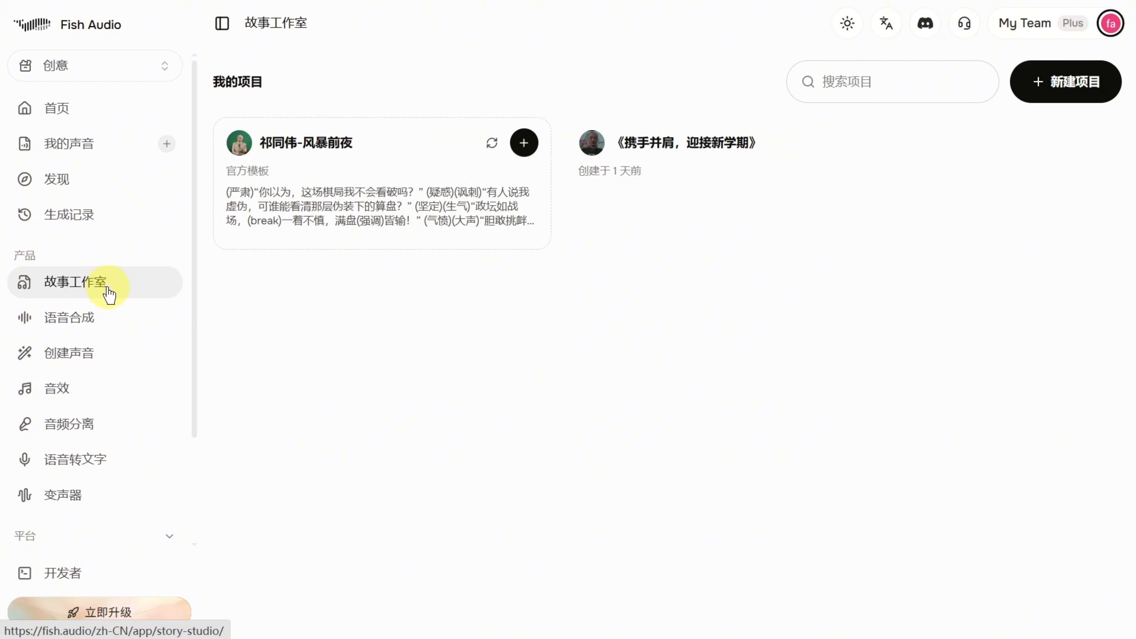
click(667, 203)
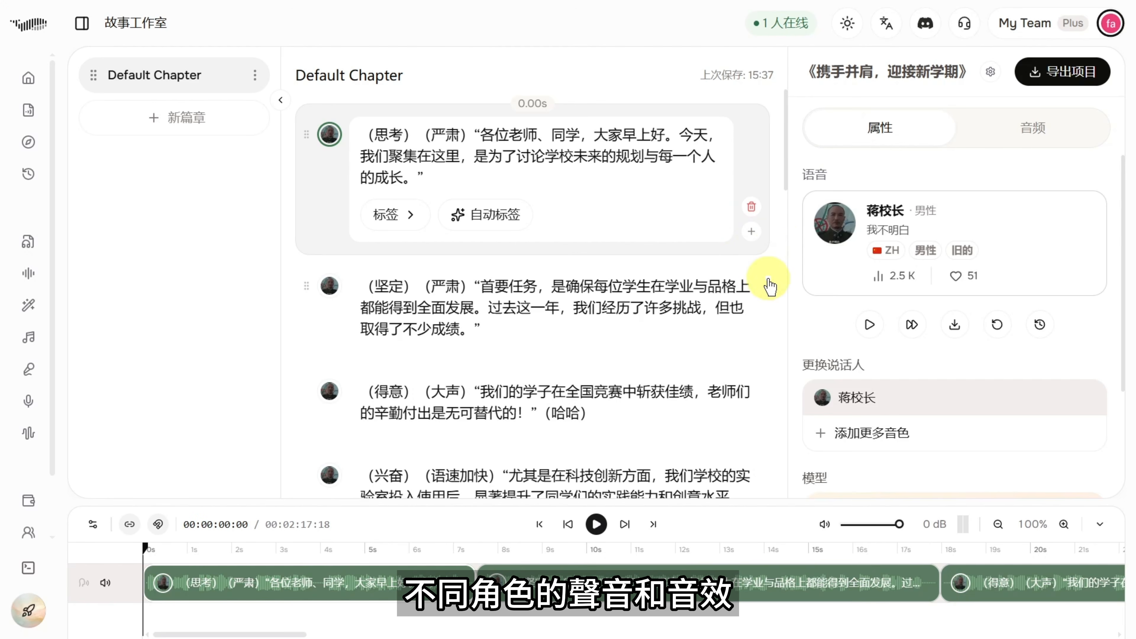
scroll(765, 285, down, 5)
scroll(770, 287, down, 14)
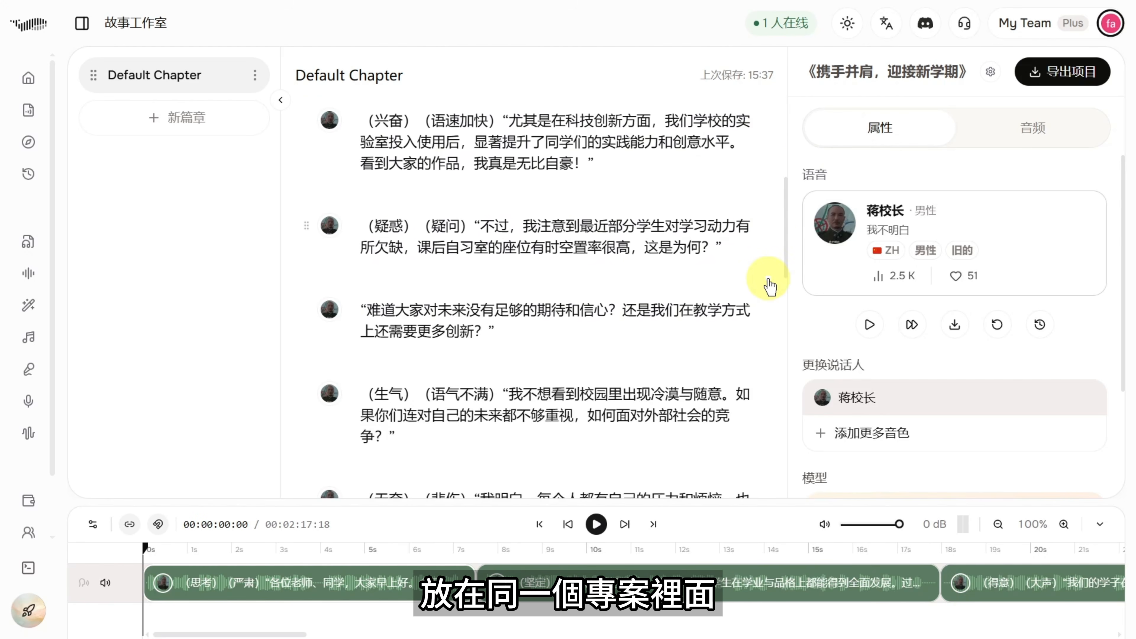
scroll(769, 286, down, 7)
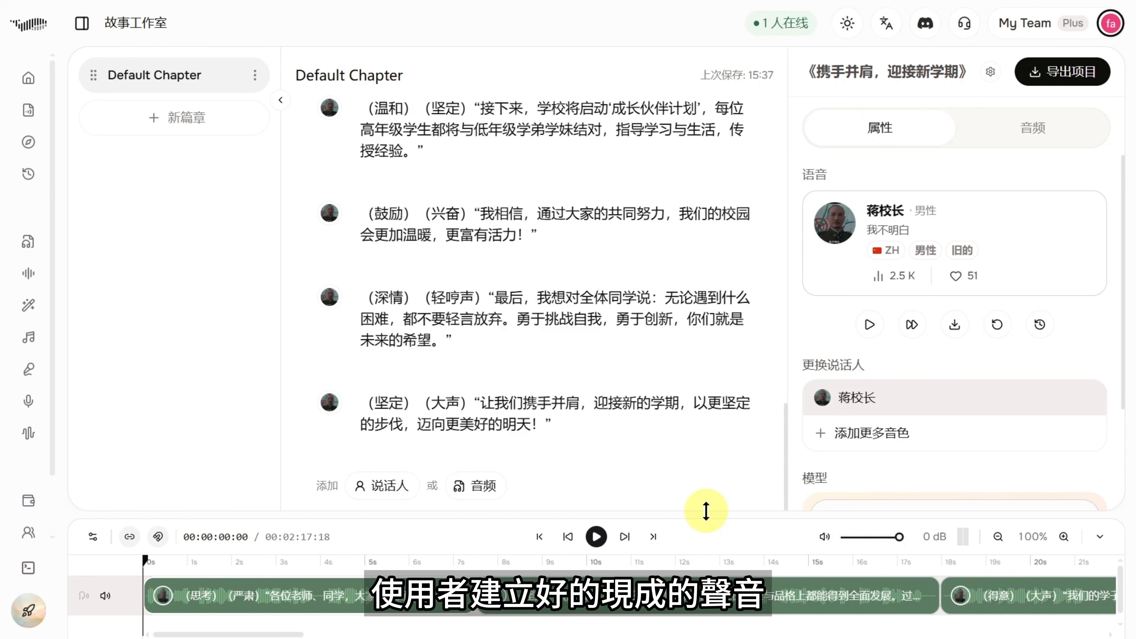
- Open the voice discovery library and look through the languages available for filtering
click(82, 24)
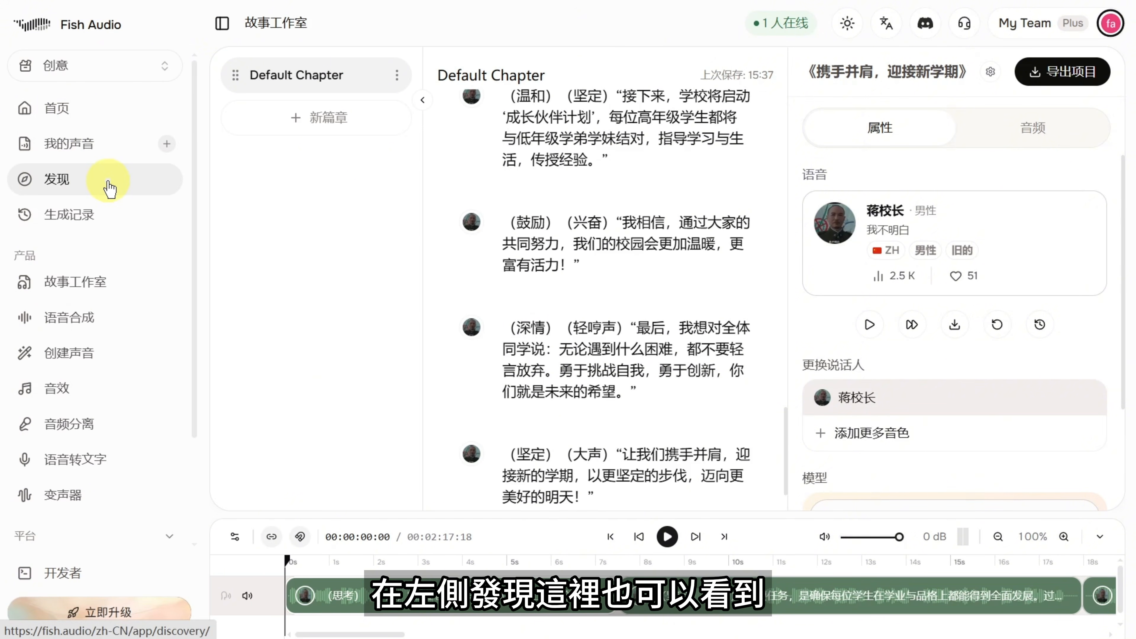
click(108, 183)
click(1007, 242)
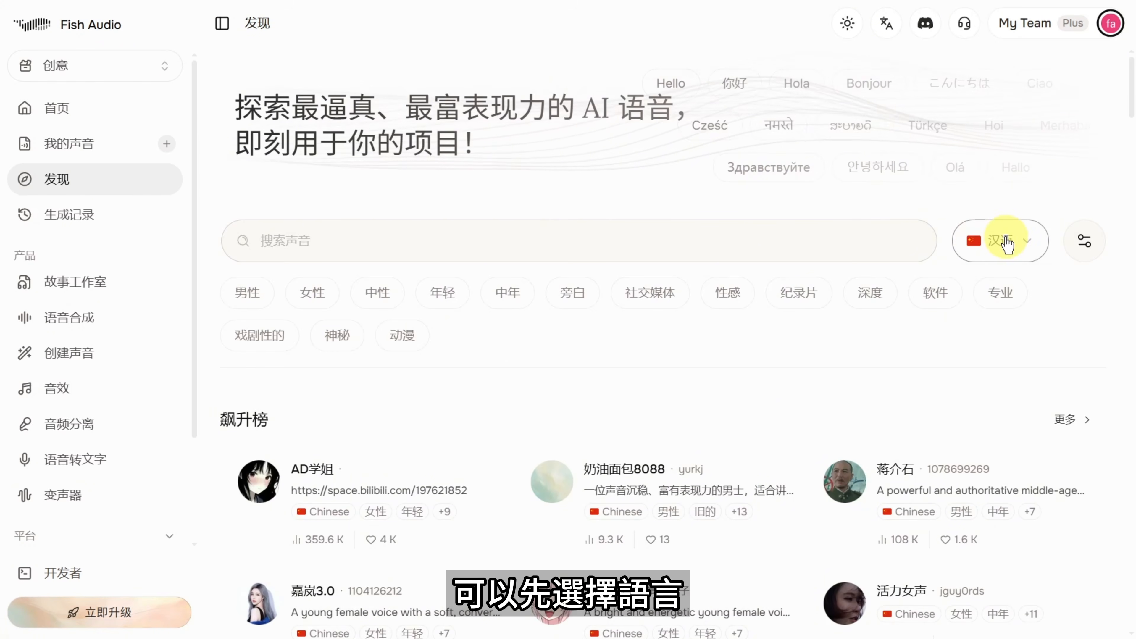
scroll(1016, 355, down, 3)
click(650, 342)
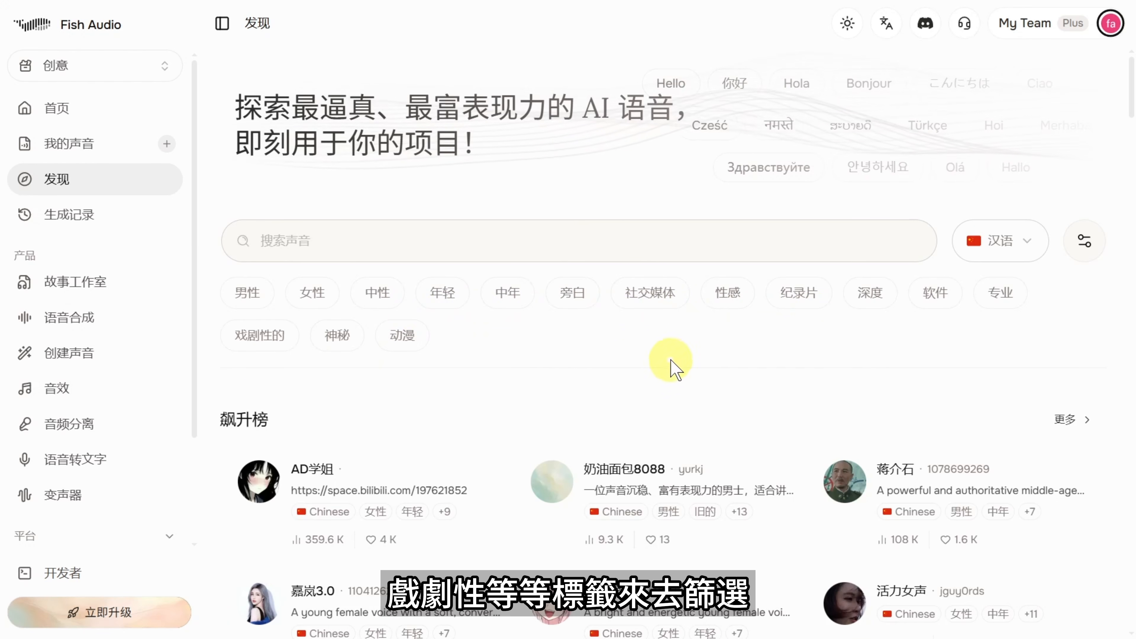
- Filter the discovery library to voices with the 角色声音 use case, keeping 汉语 as the language
click(1084, 244)
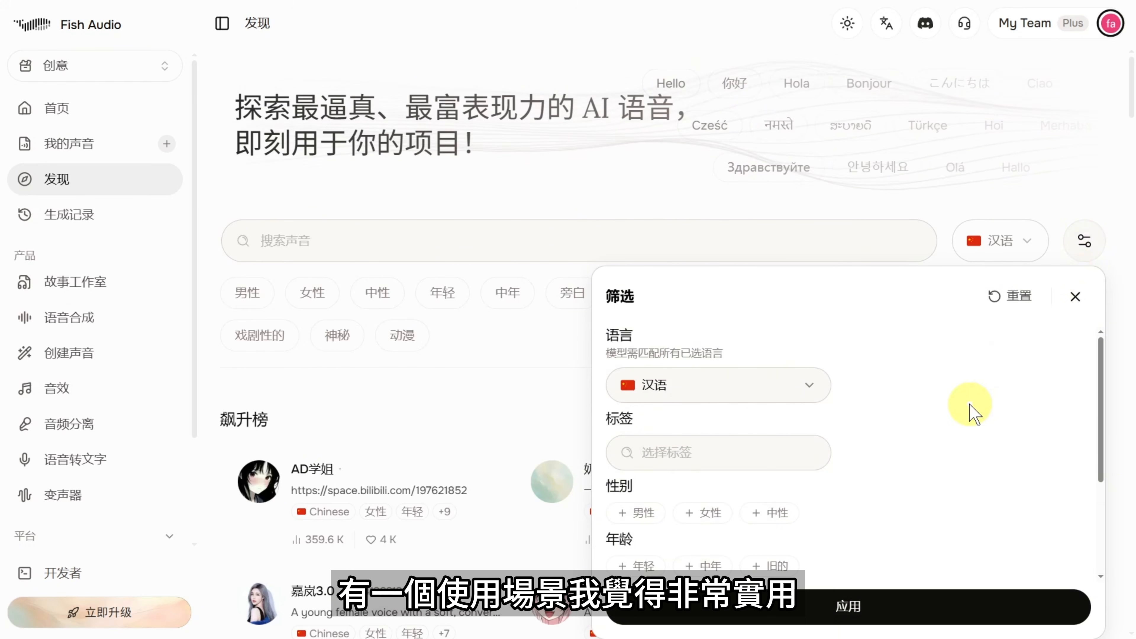
scroll(975, 405, down, 3)
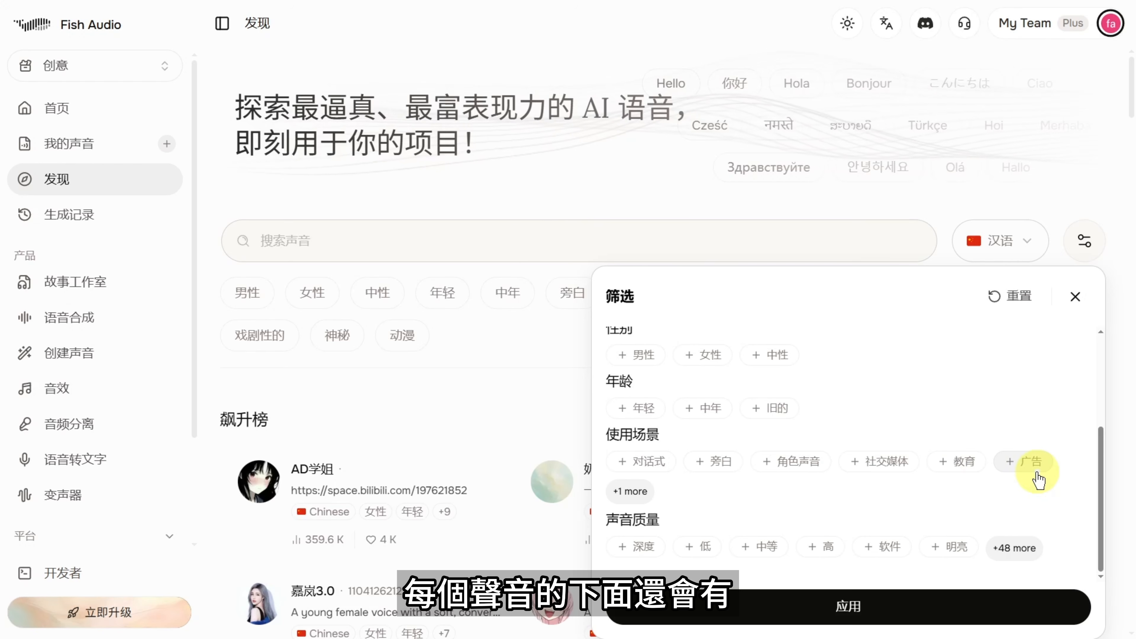
click(800, 468)
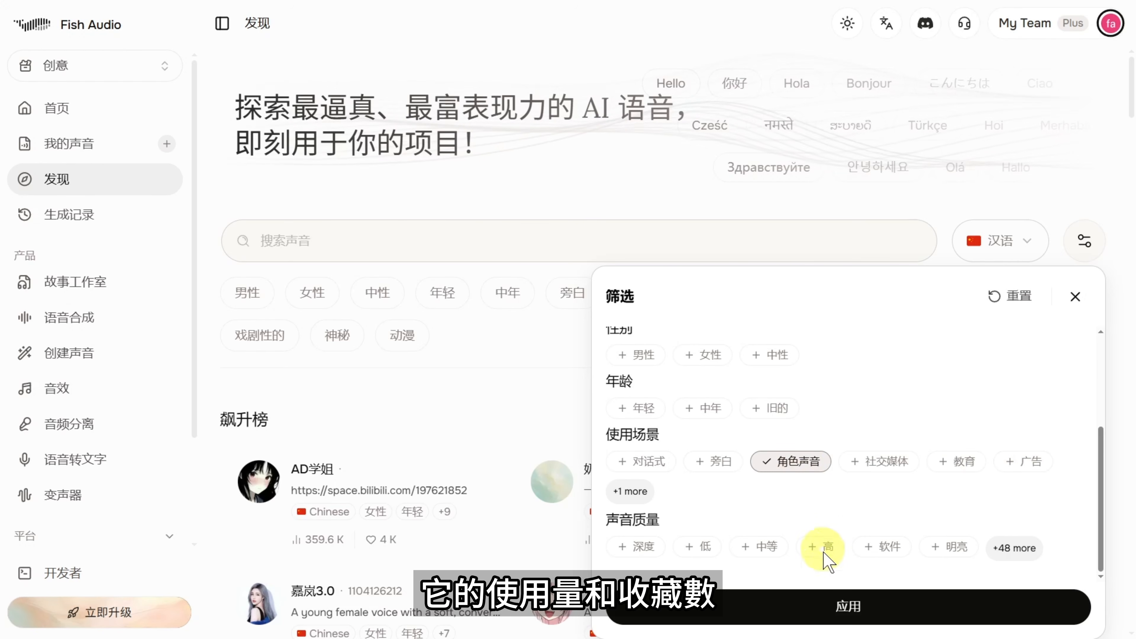
click(847, 606)
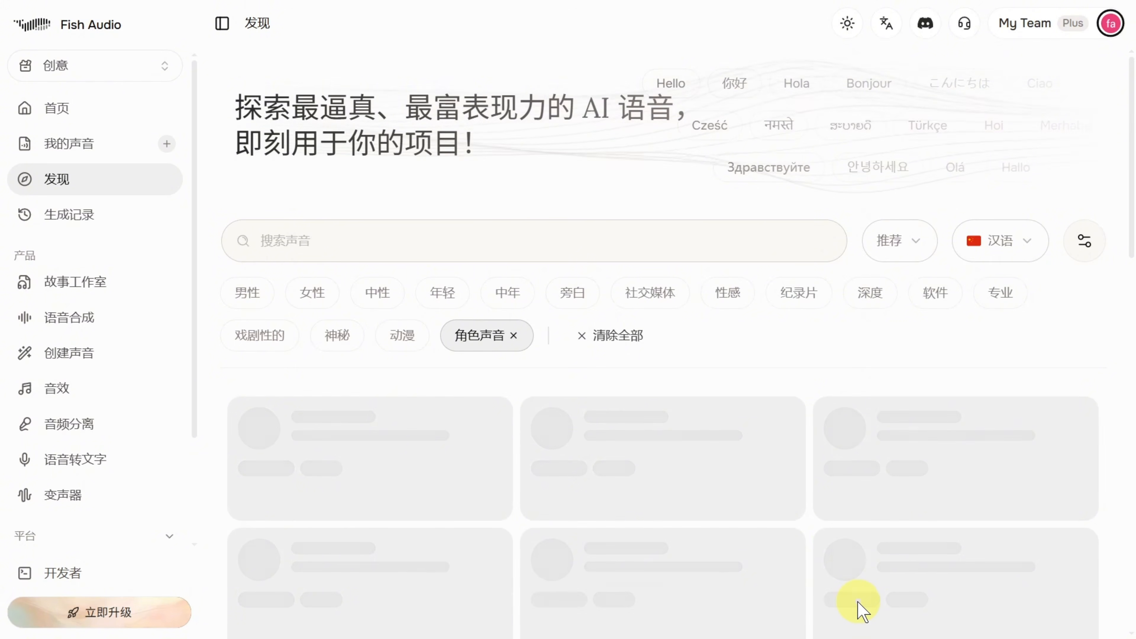
- Look through the filtered Chinese character voices
scroll(857, 601, down, 5)
scroll(859, 609, down, 3)
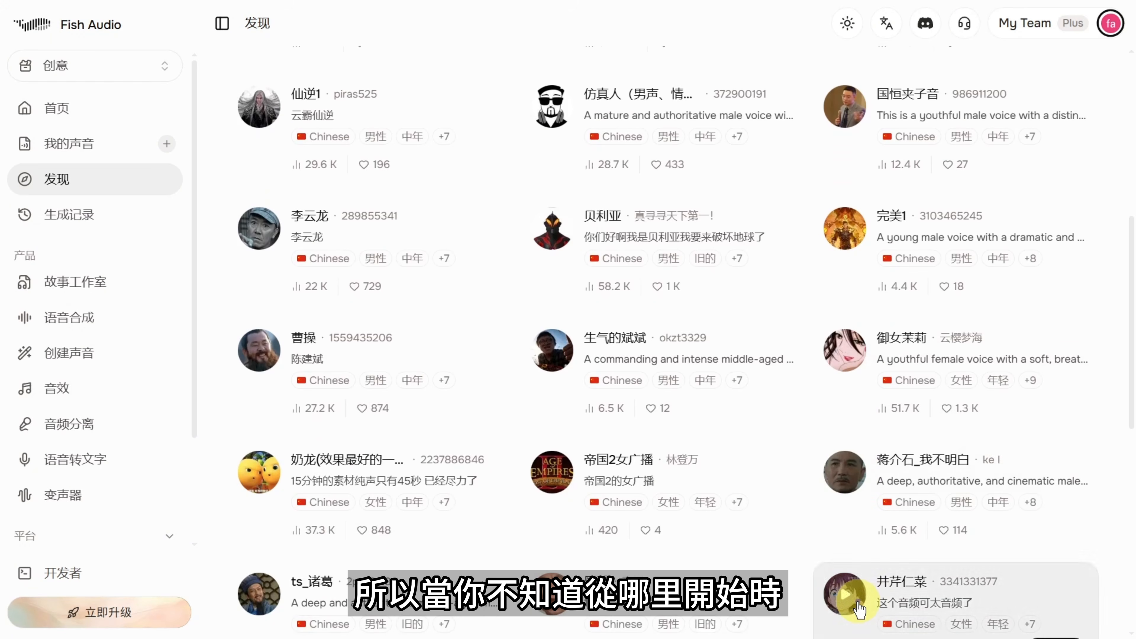
scroll(520, 469, down, 7)
scroll(521, 469, down, 15)
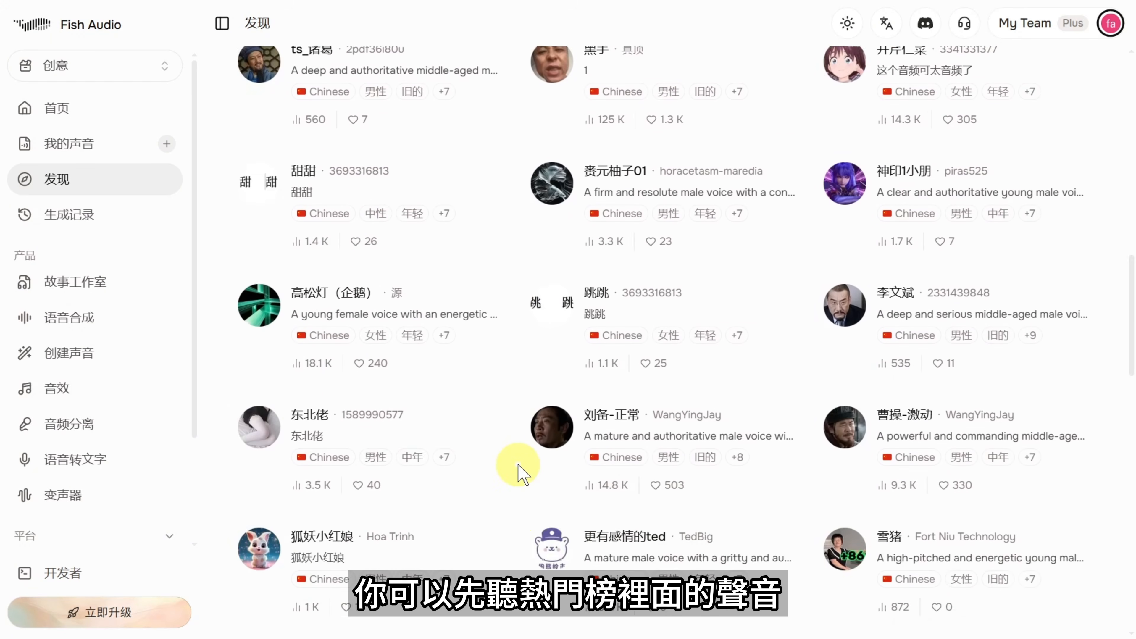
scroll(519, 470, down, 5)
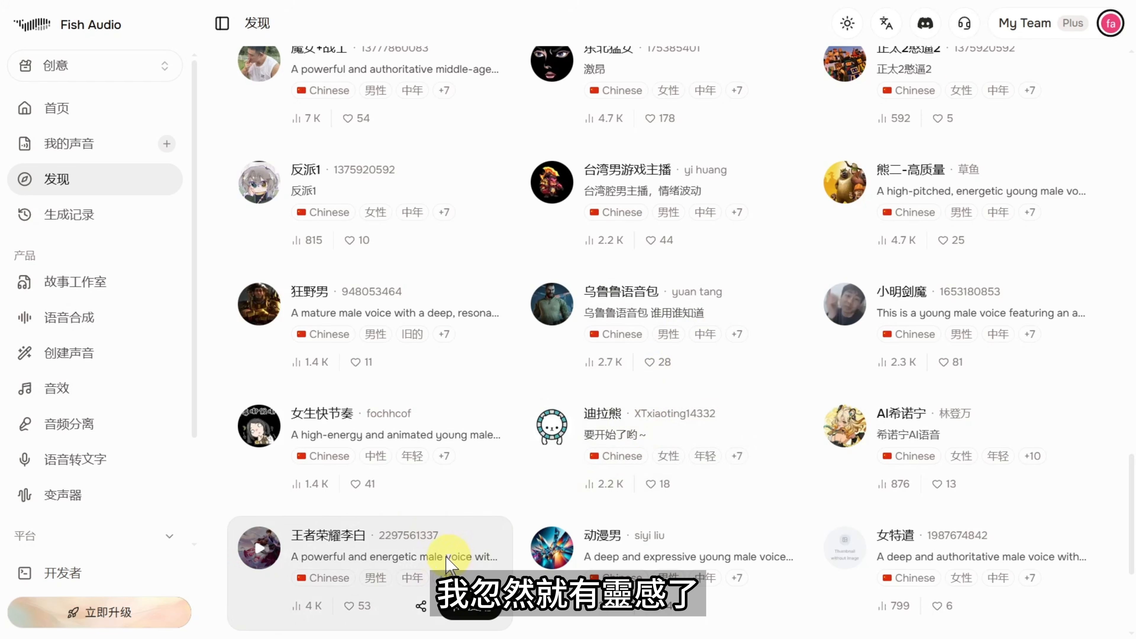
scroll(421, 564, down, 10)
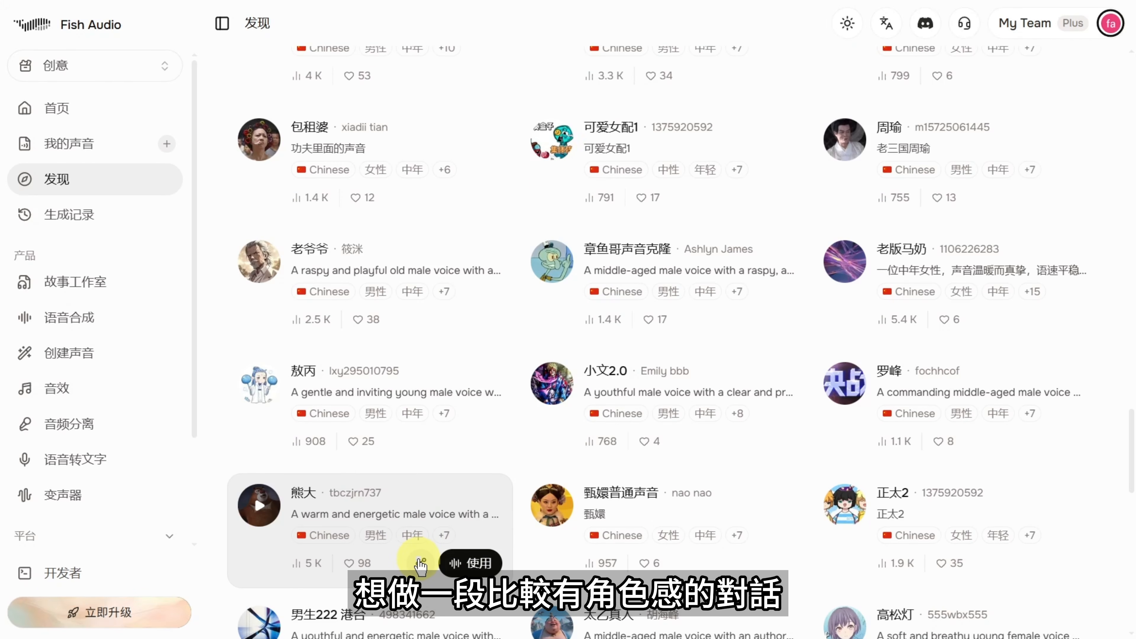
- Go to the text-to-speech workspace and bring up more voices for the script's speaker
click(54, 108)
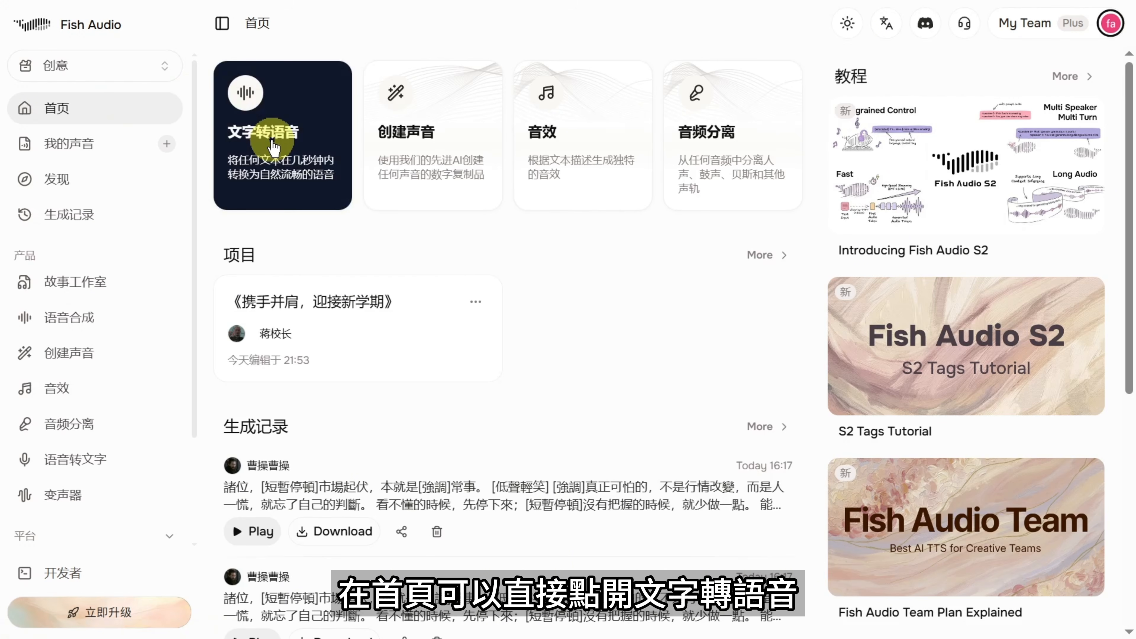
click(104, 326)
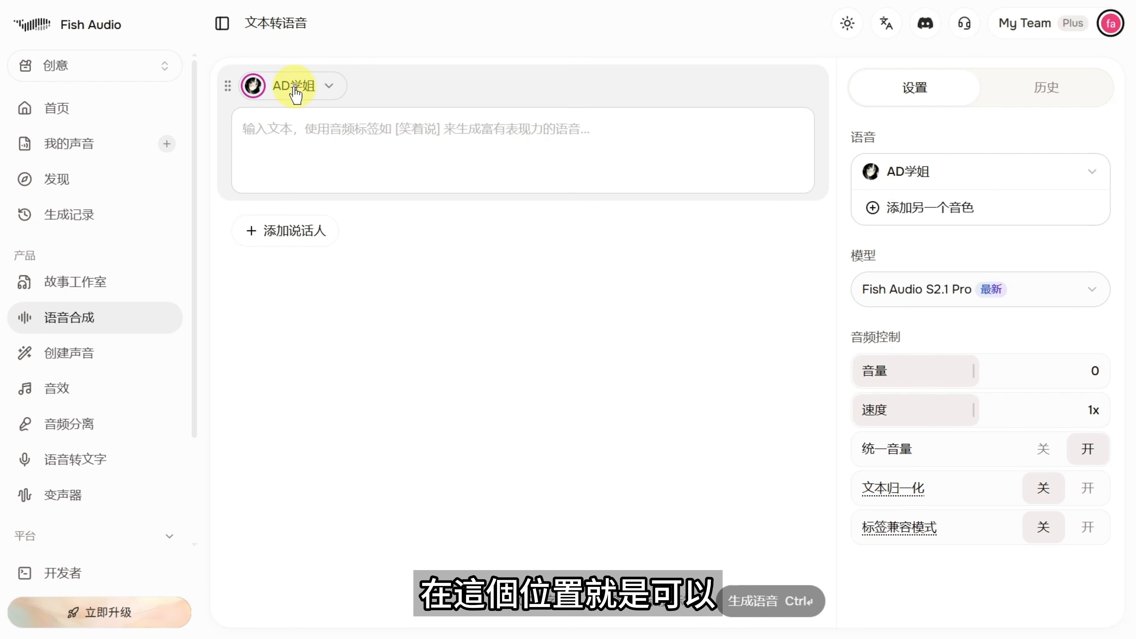
click(295, 89)
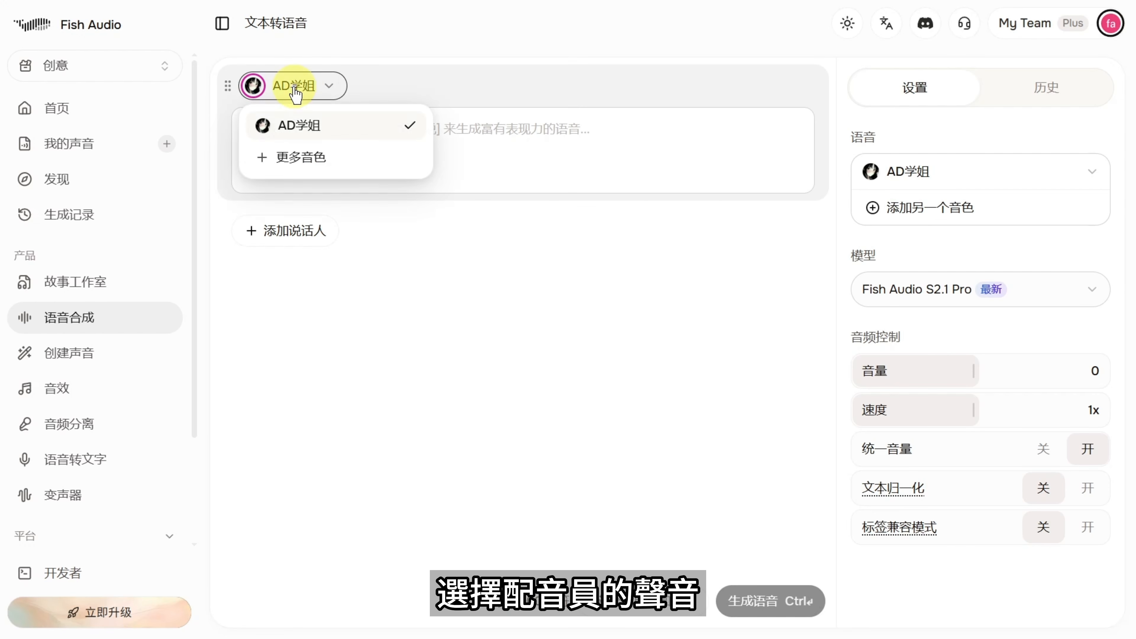
click(312, 165)
- Examine the language, filter and sorting options available for choosing a speaker voice
click(839, 163)
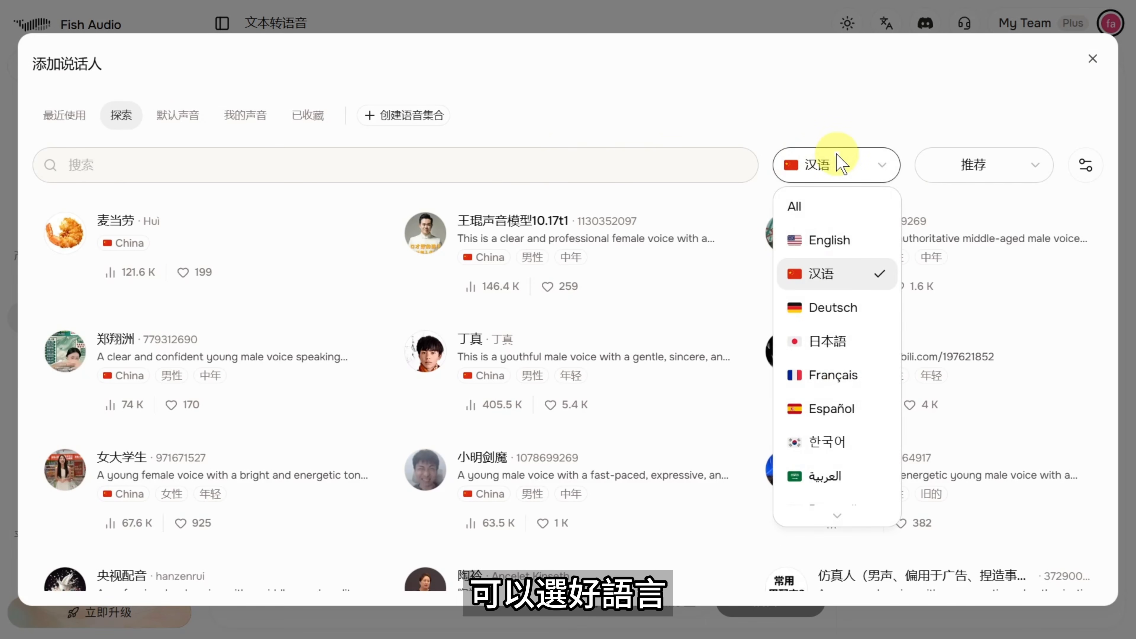
click(946, 107)
click(1088, 166)
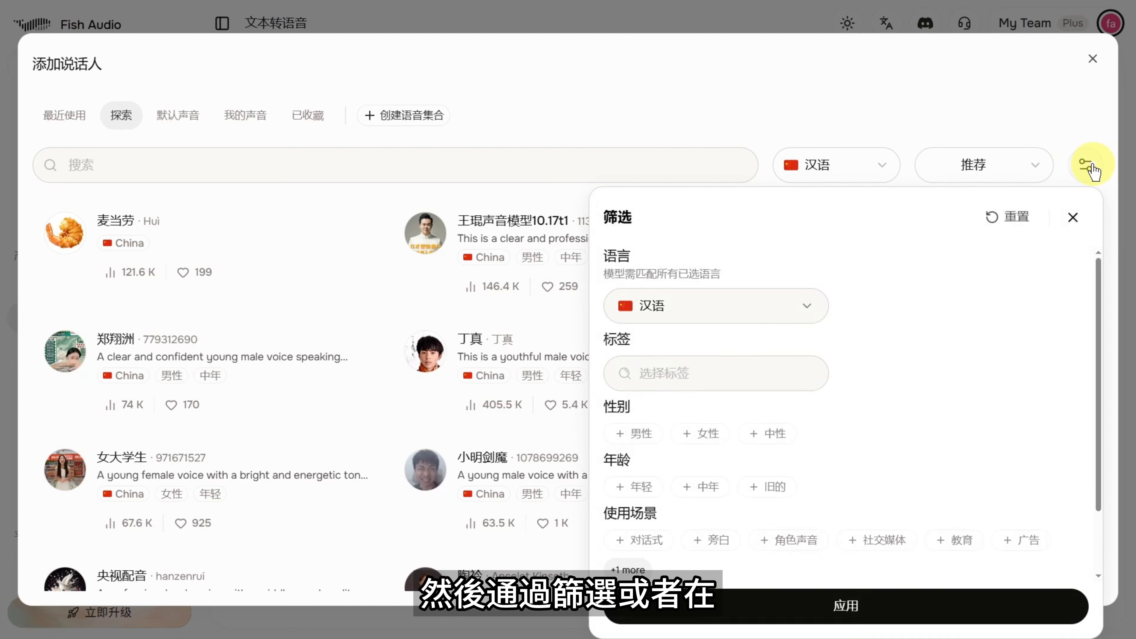
click(1052, 95)
click(1025, 171)
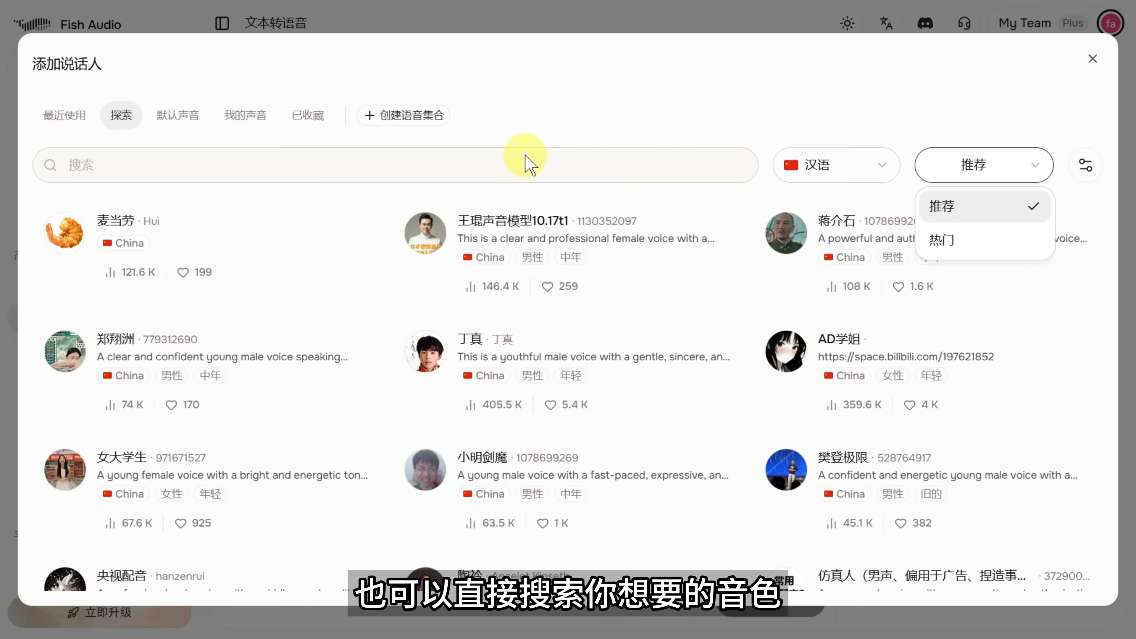
click(497, 171)
- Search the speaker voices for 曹操 and look through the matching voices
click(246, 168)
text(曹操)
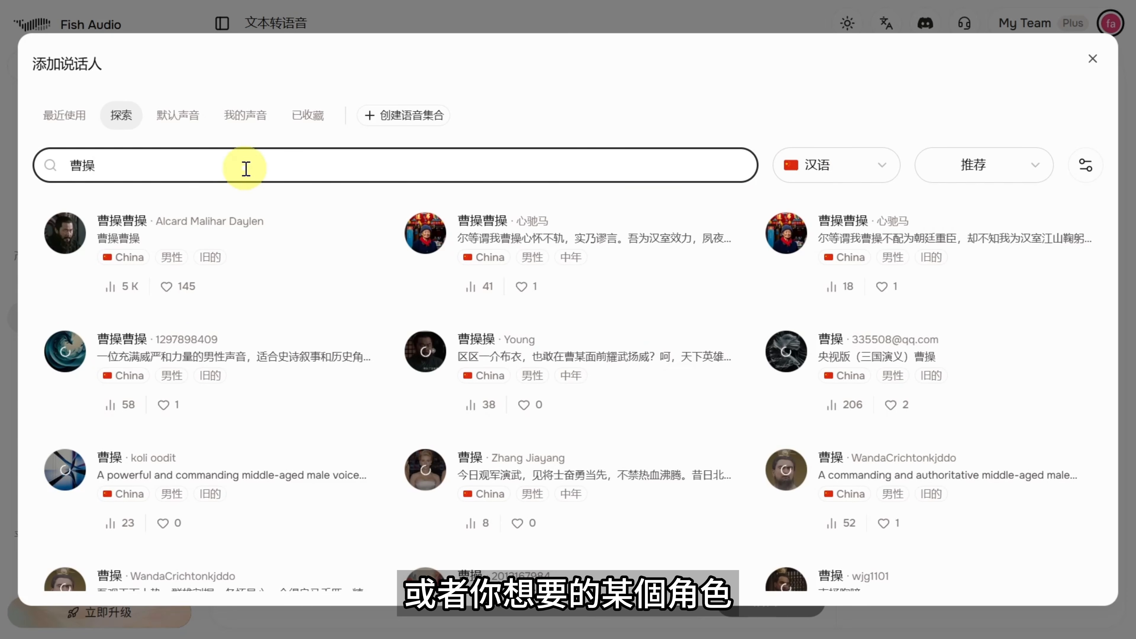
scroll(330, 294, down, 10)
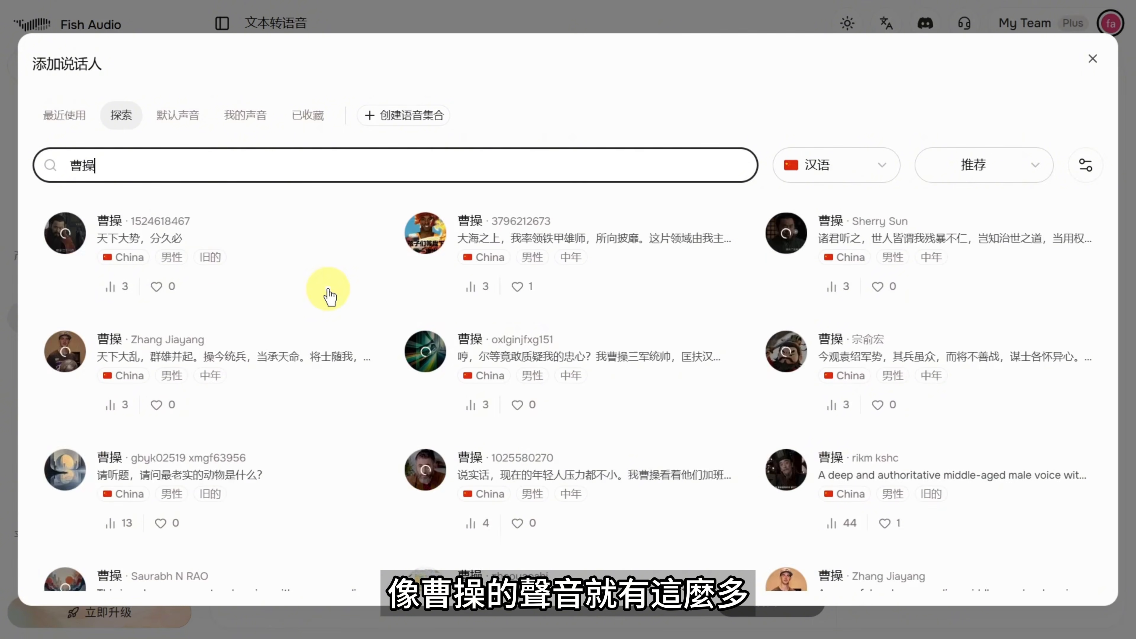
scroll(329, 294, up, 10)
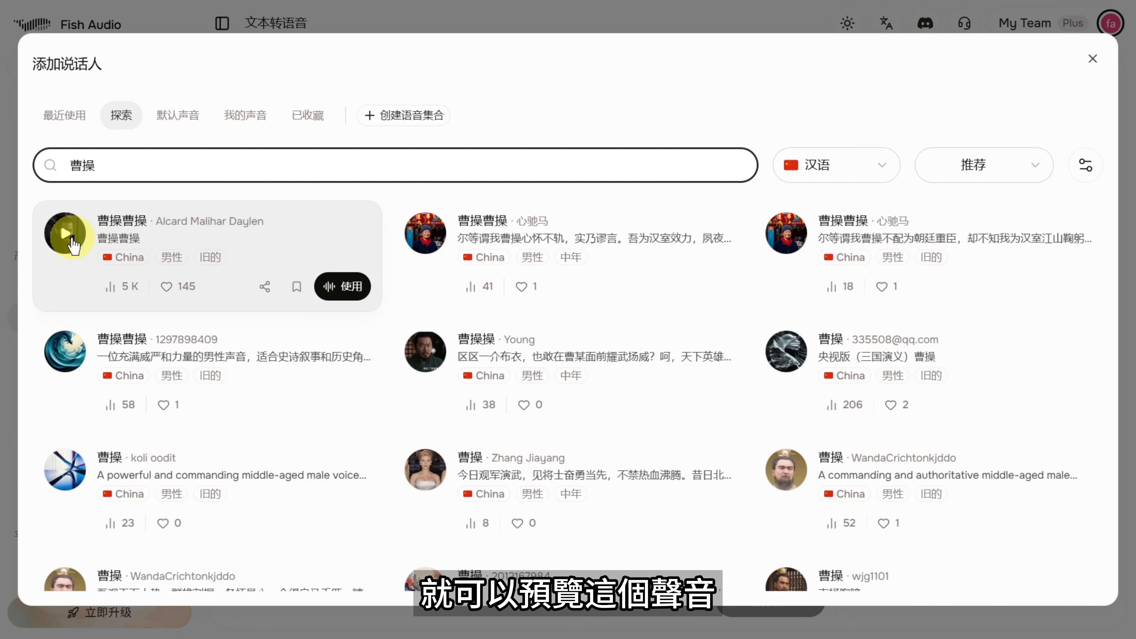
- Preview the first 曹操曹操 voice in the search results and use it as the speaker
click(73, 245)
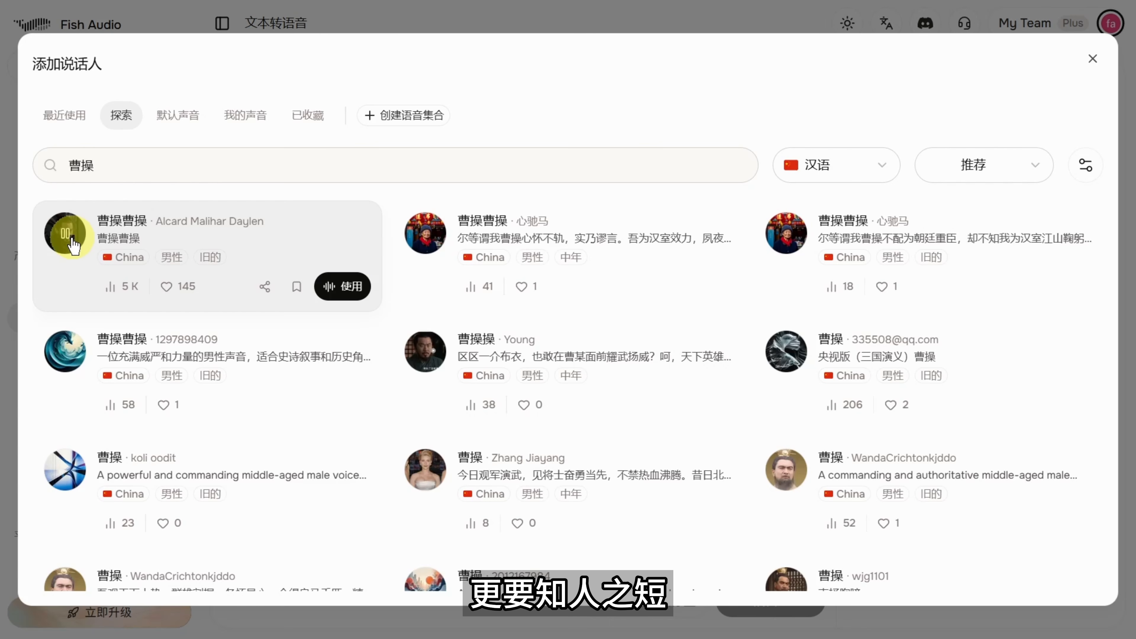
click(71, 244)
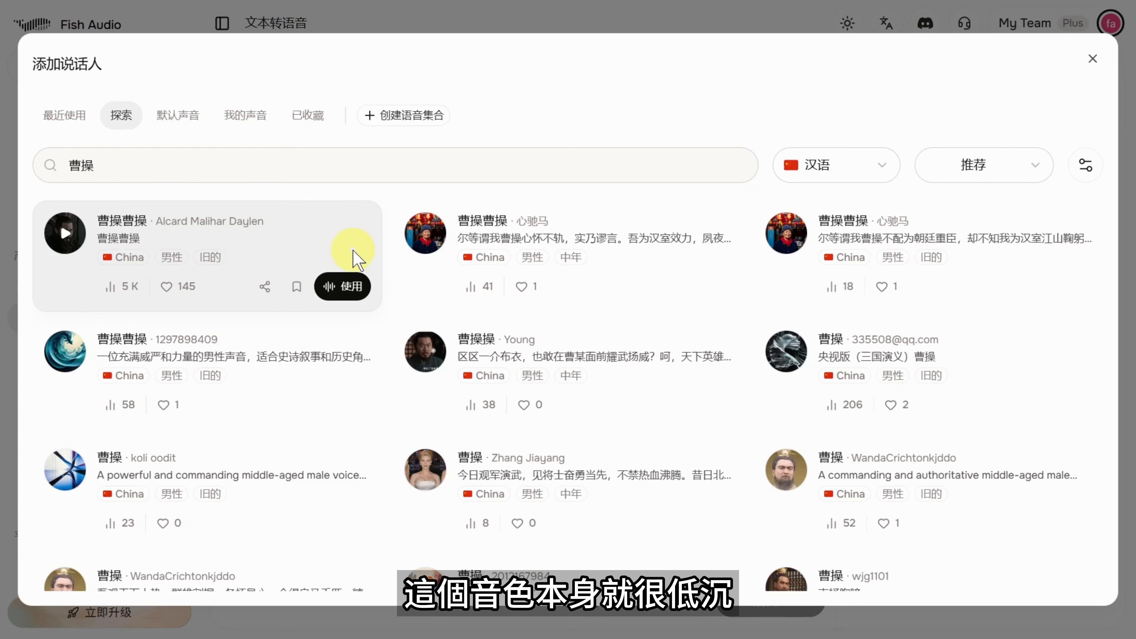
click(356, 286)
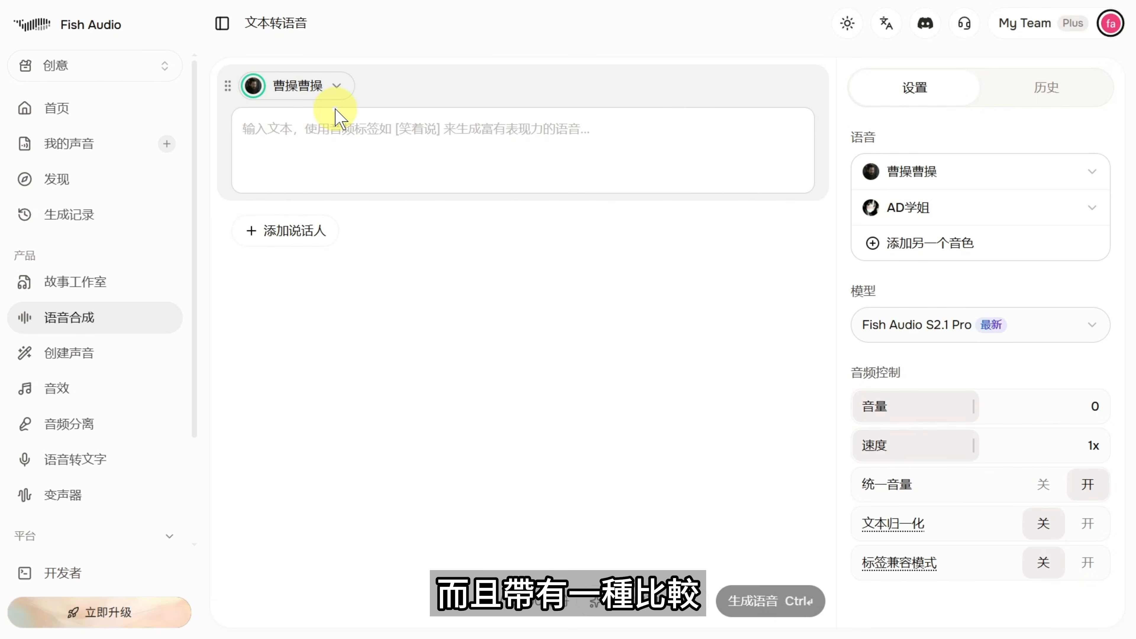
- Enter the four-line script for the 曹操曹操 speaker, from 諸位，市場起伏，本就是常事。 to 能守住自己的人，才有機會等到下一次。
click(336, 112)
text(諸位，市場起伏，本就是常事。 真正可怕的，不是行情改變，而是人一慌，就忘了自己的判斷。 看不懂的時候，先停下來；沒有把握的時候，就少做一點。 能守住自己的人，才有機會等到下一次。)
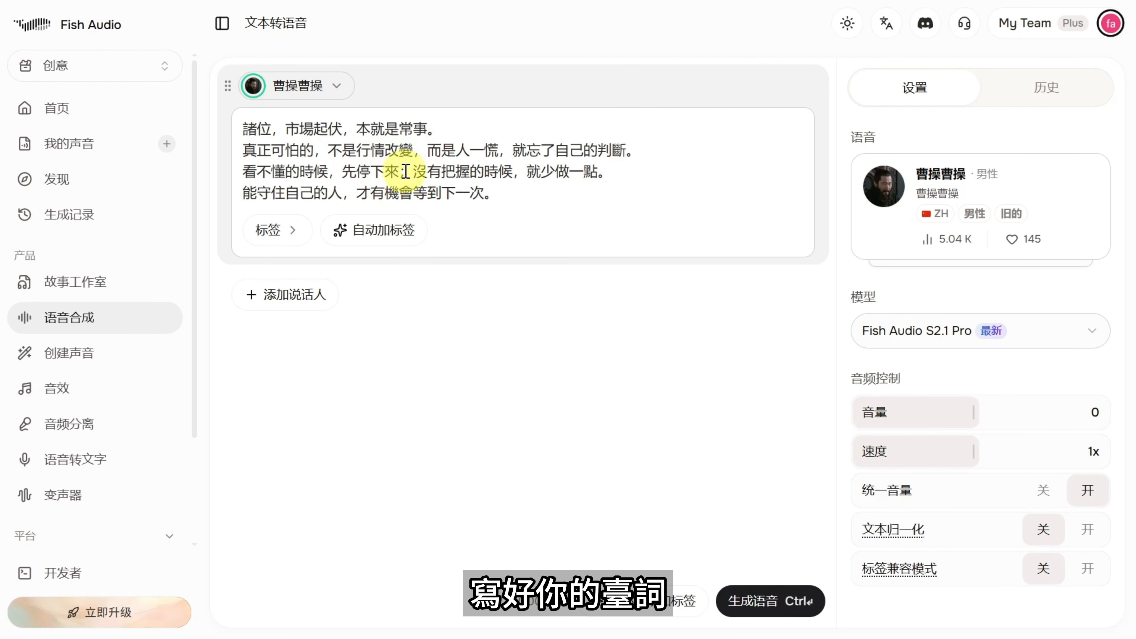
- Review the available emotion and sound-effect tags and have tags added automatically to the 曹操曹操 script
click(257, 236)
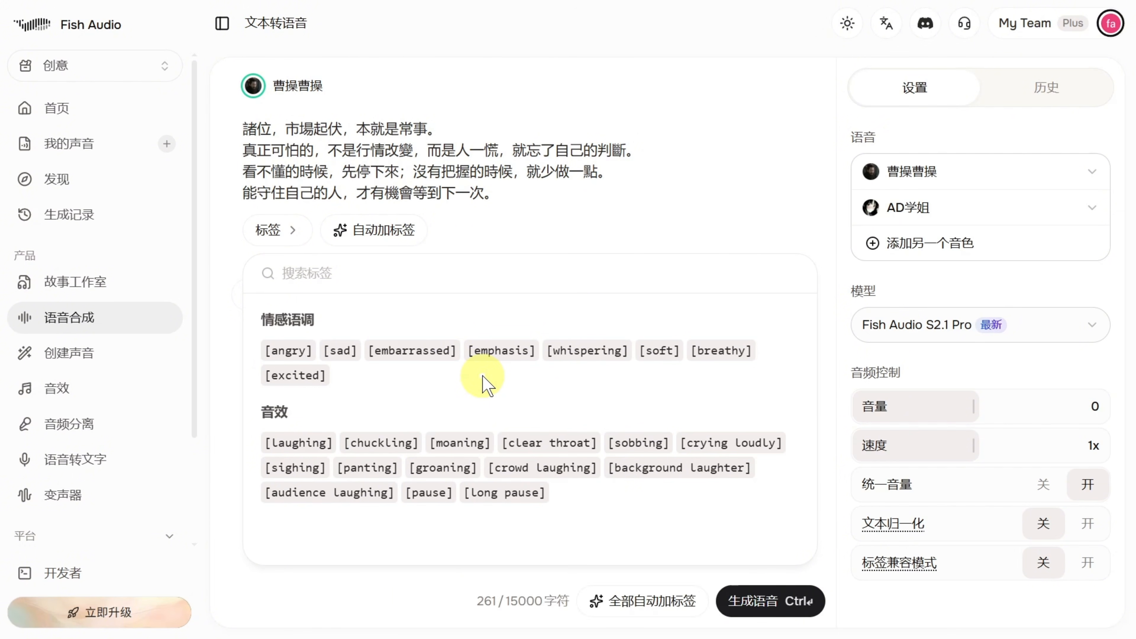
click(402, 234)
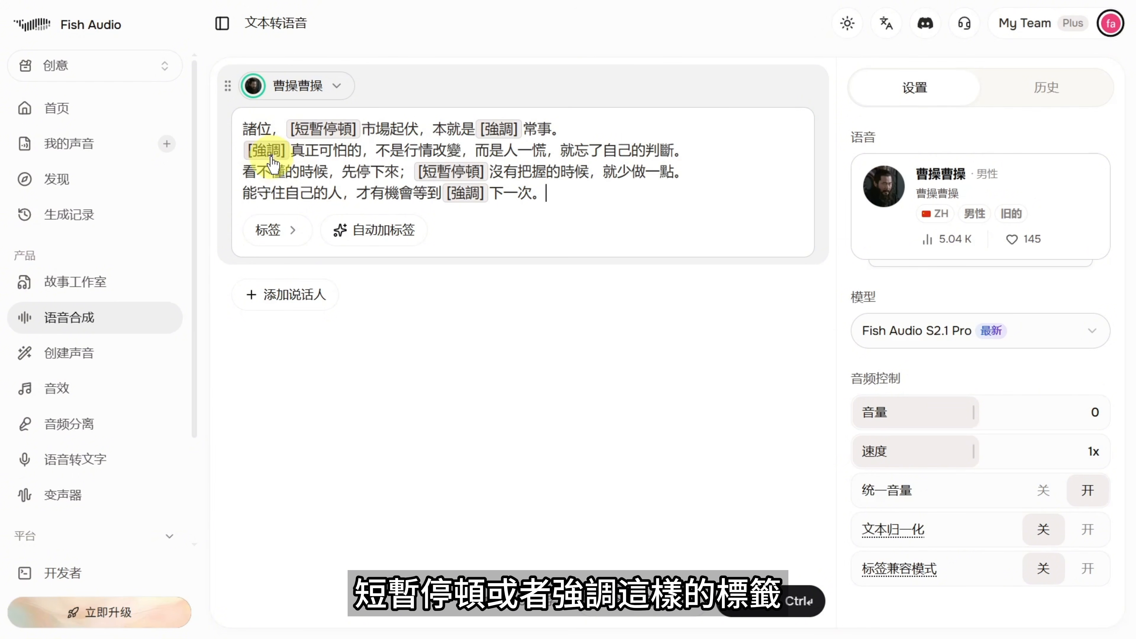
click(749, 338)
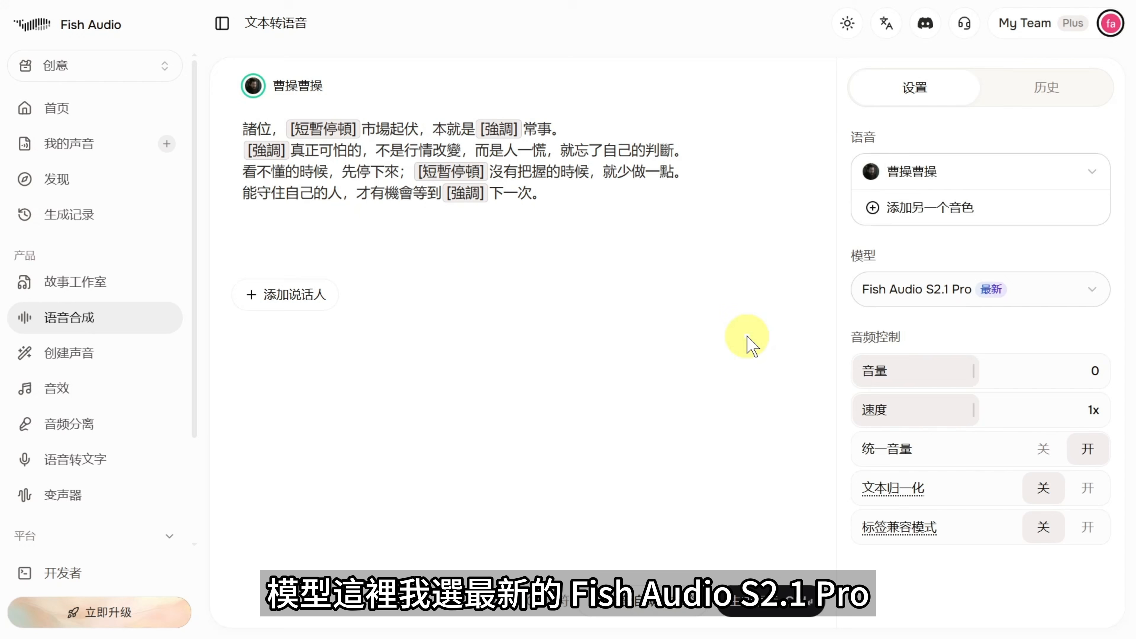
- Choose the Fish Audio S2.1 Pro model and generate the speech from the tagged script
click(1024, 297)
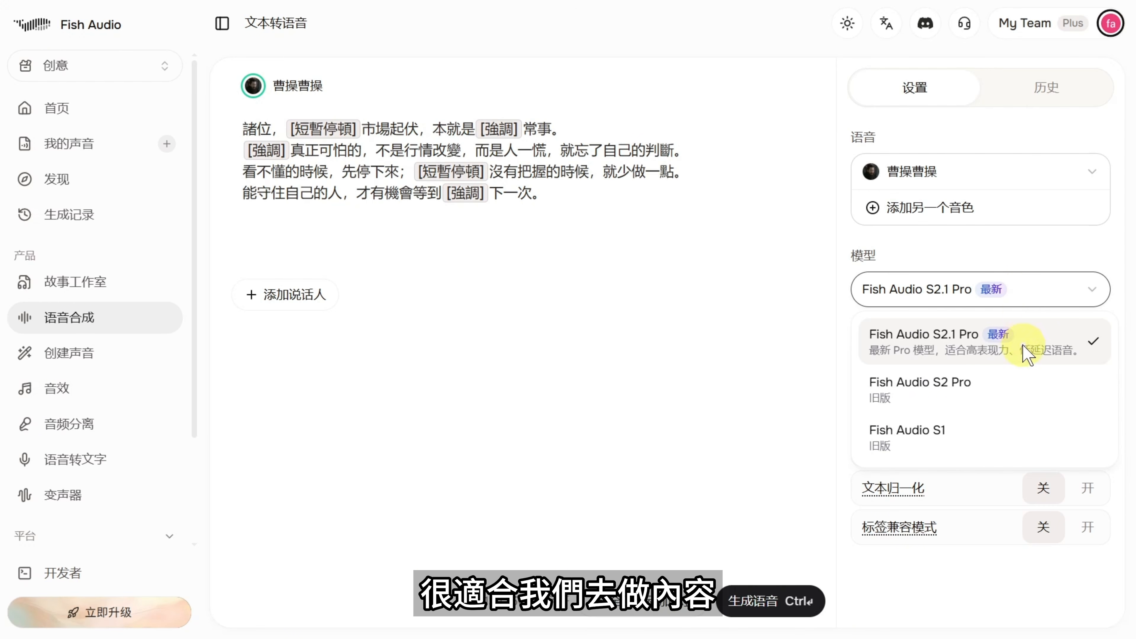
click(1071, 356)
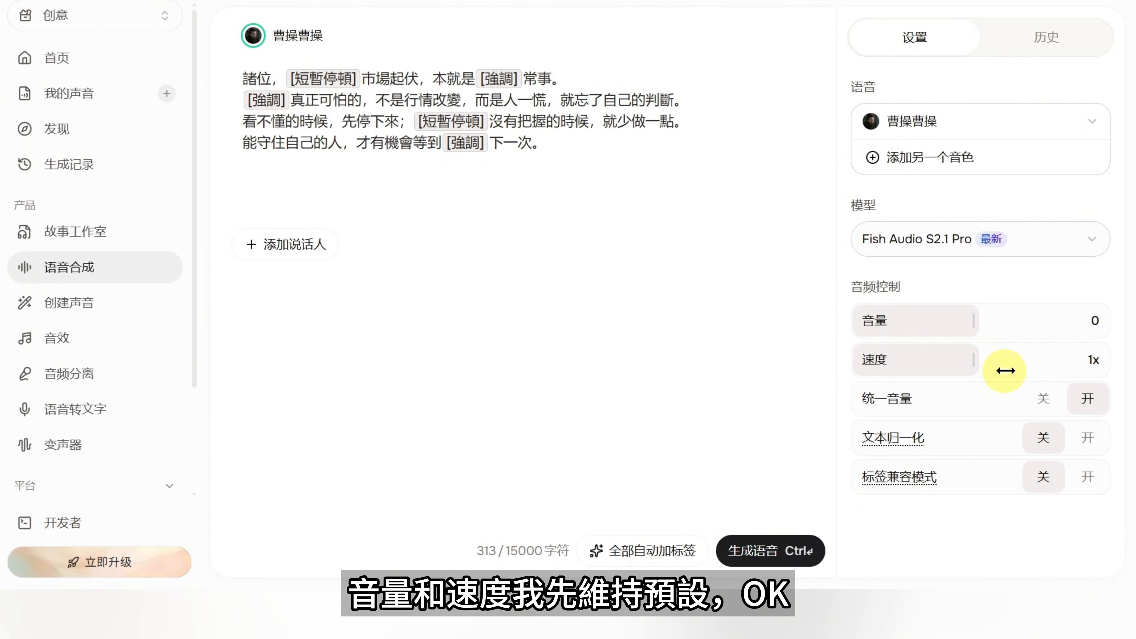
click(766, 550)
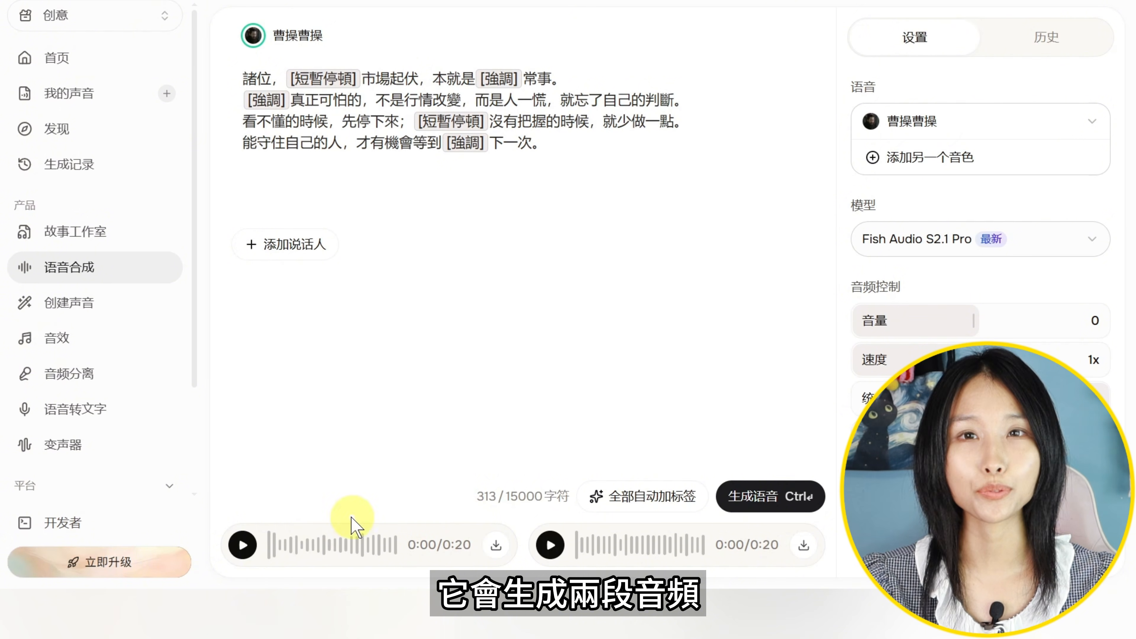
- Play the first generated take and insert the tag [低聲輕笑] on its own line after 本就是[強調]常事。
click(246, 549)
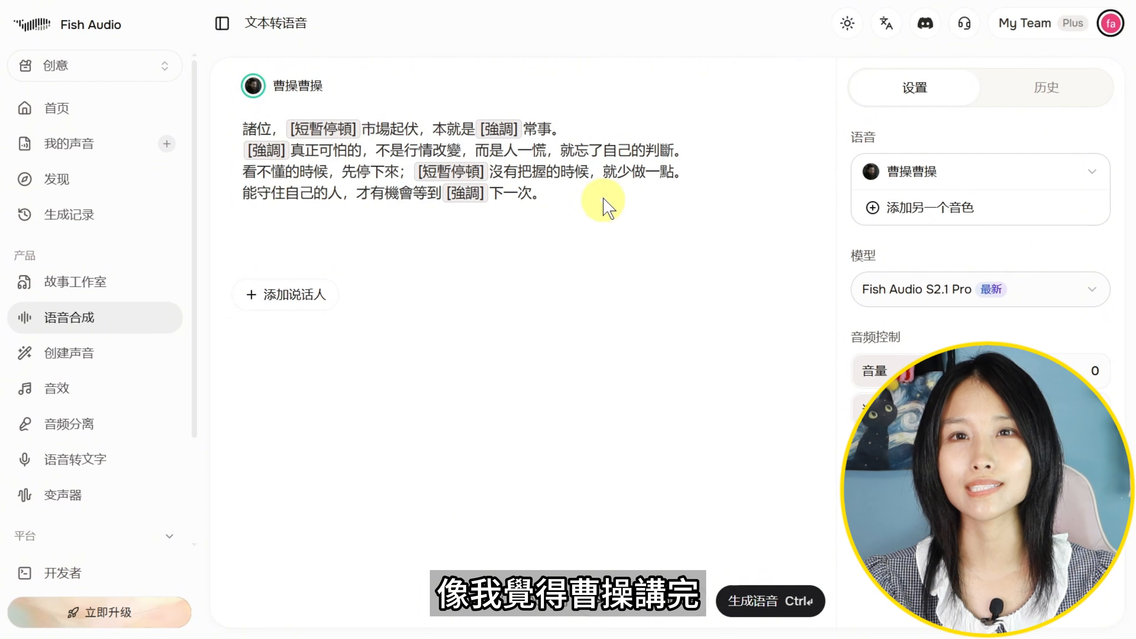
click(569, 129)
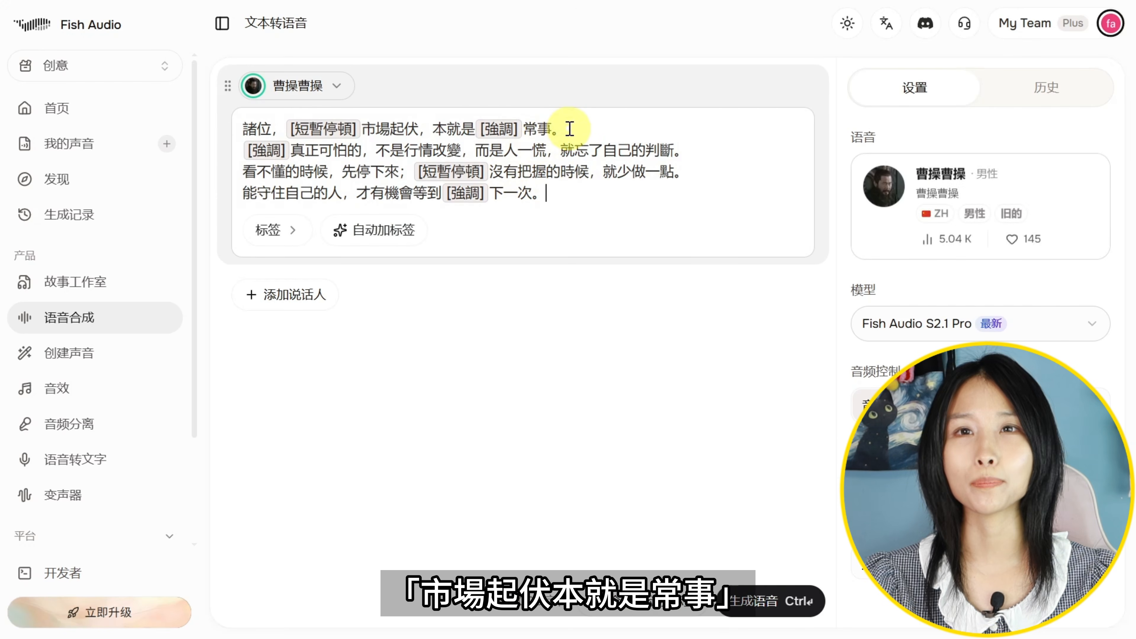
key(Return)
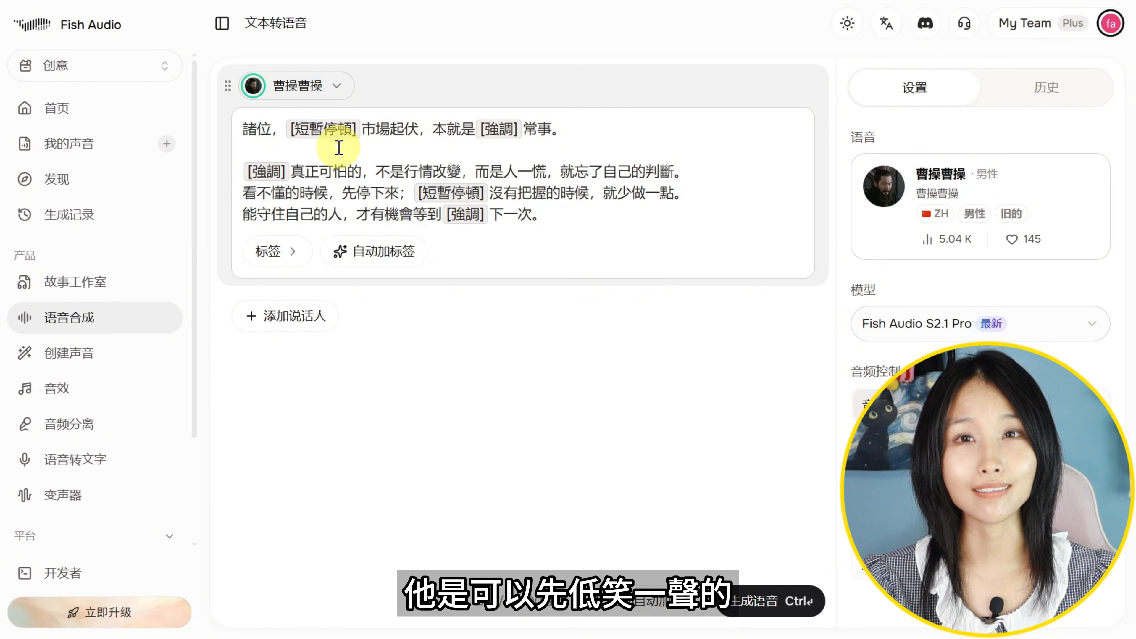
text([低聲輕笑)
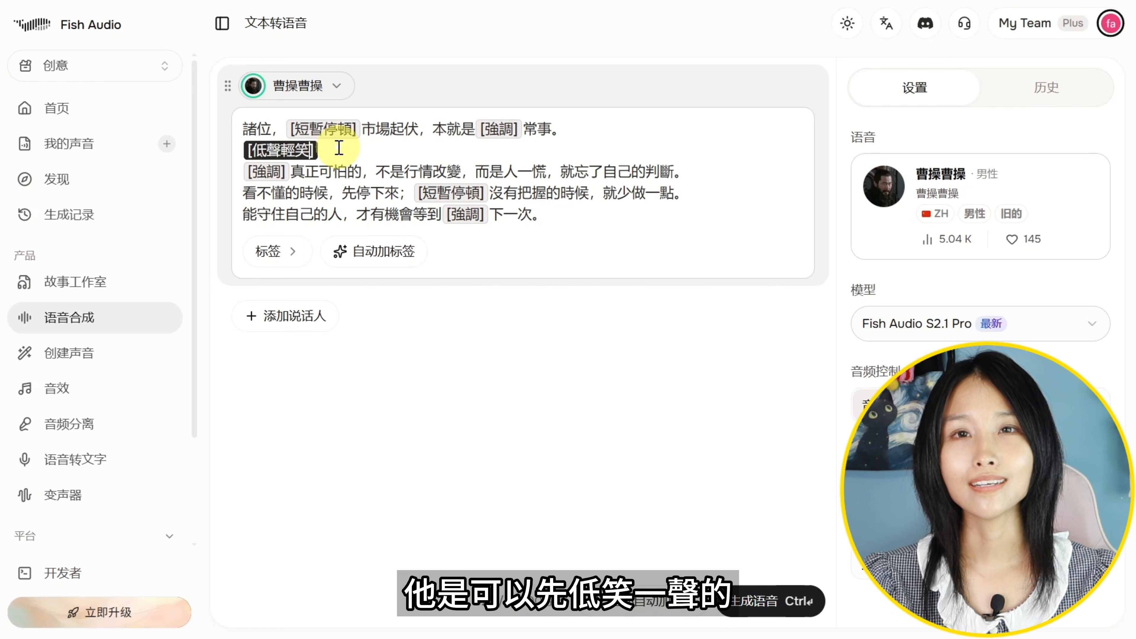
click(503, 309)
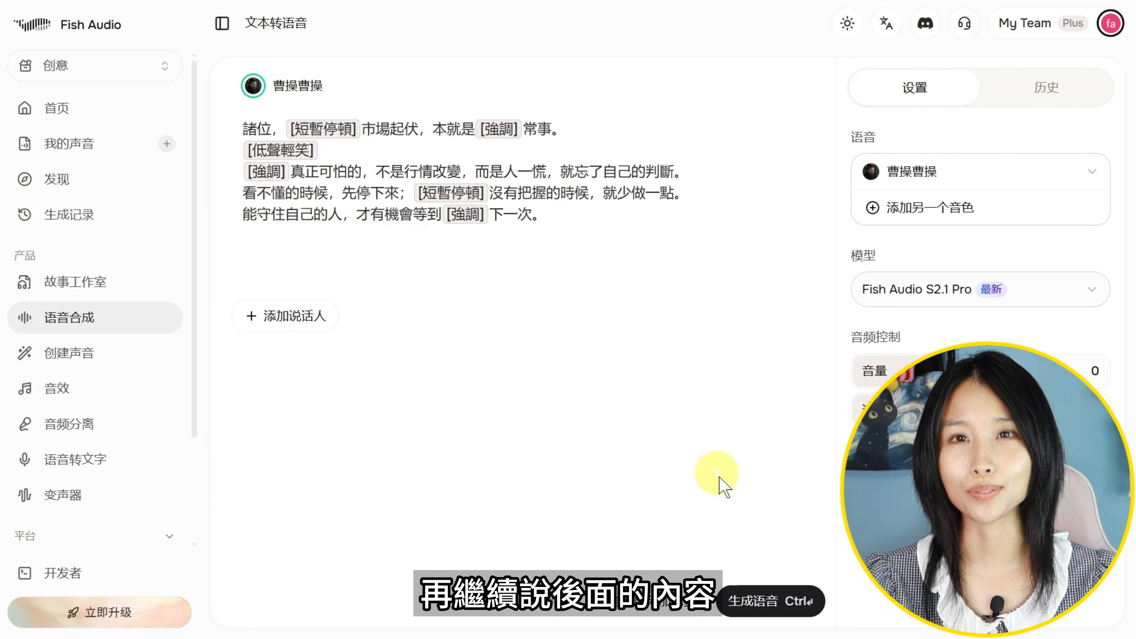
- Regenerate the speech from the edited 曹操曹操 script and play its first take
click(767, 601)
click(244, 544)
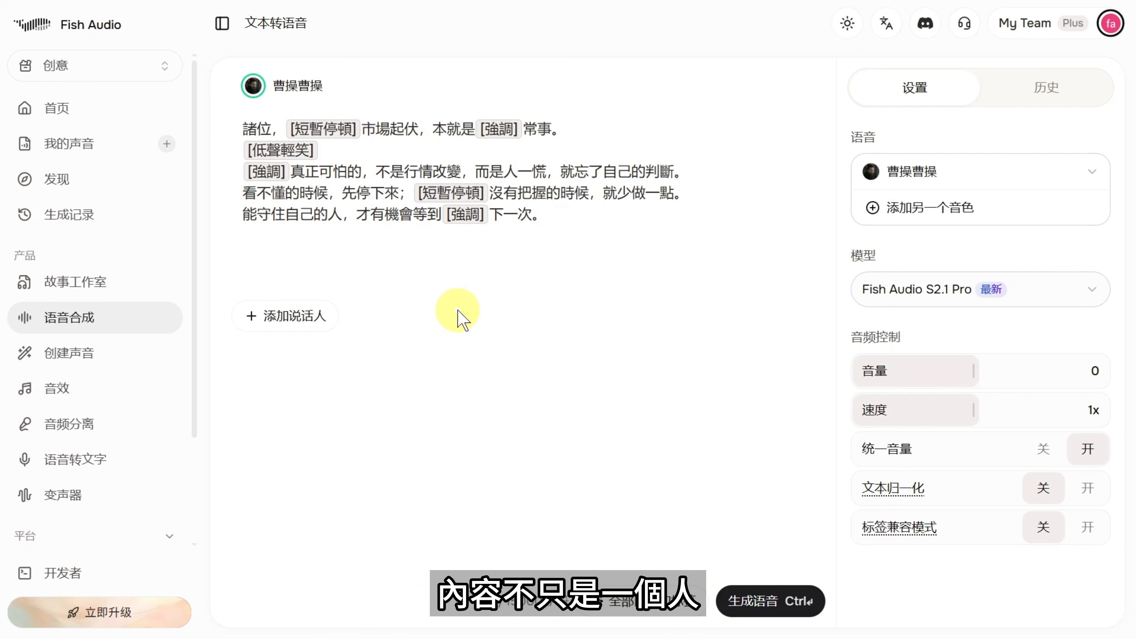
- Add a second speaker and assign it the bright, energetic 女大学生 voice, found by searching the voice library for 女大學生
click(296, 316)
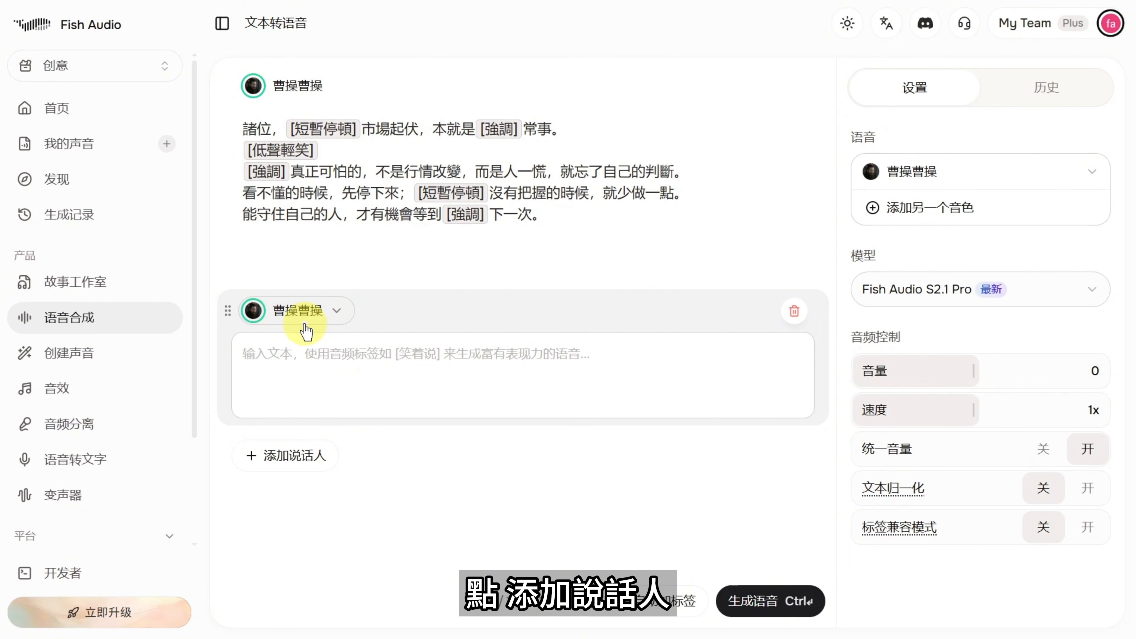
click(324, 317)
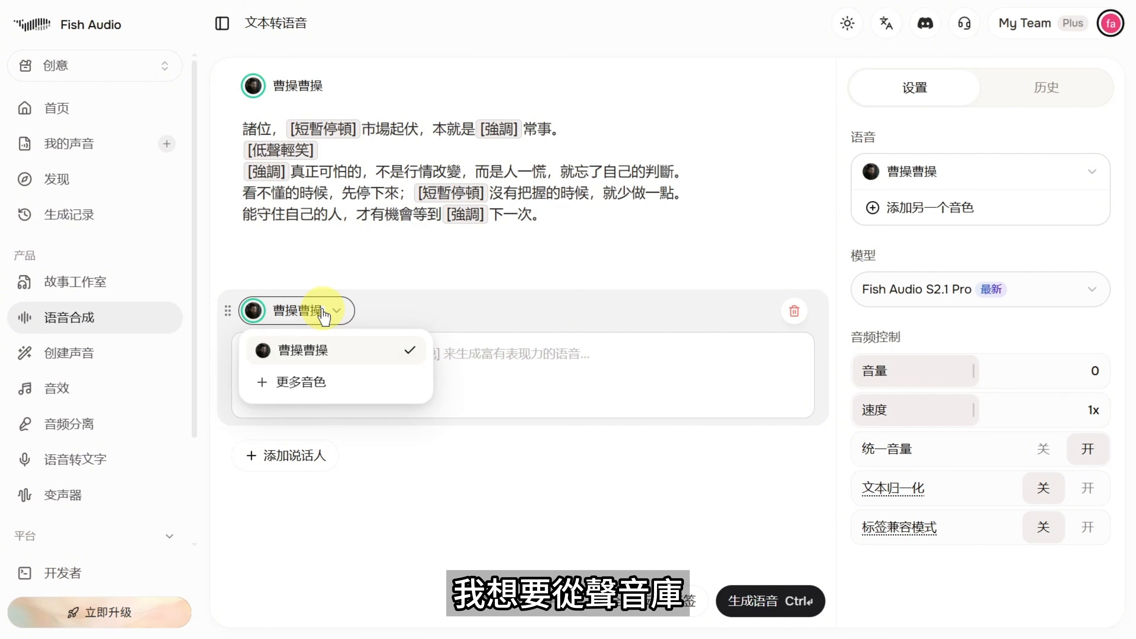
click(327, 383)
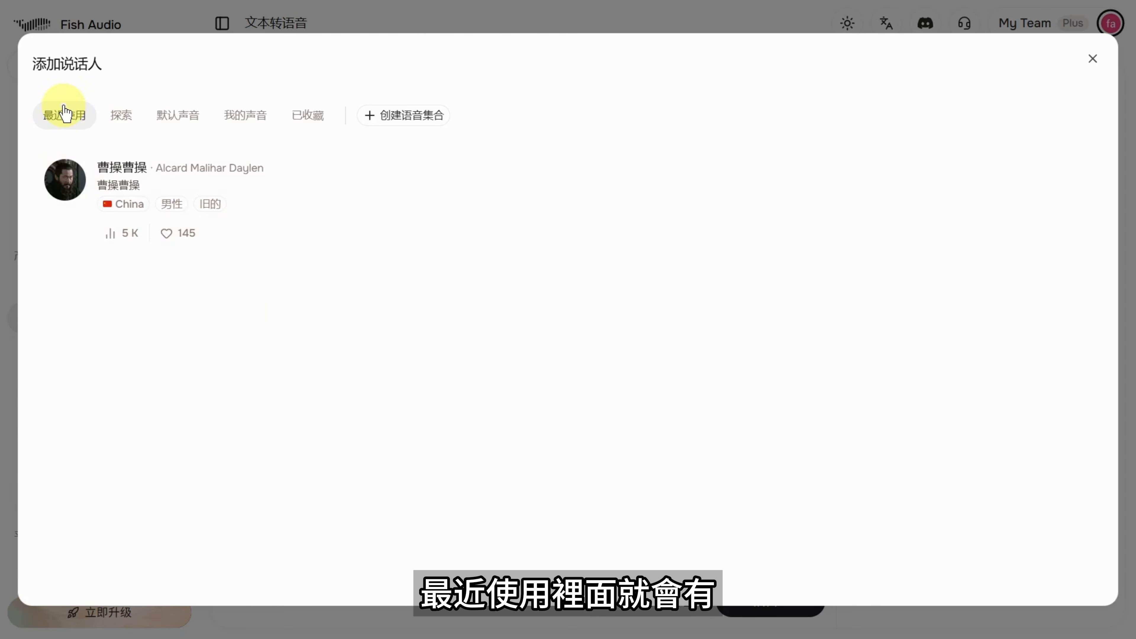
mouse_move(254, 194)
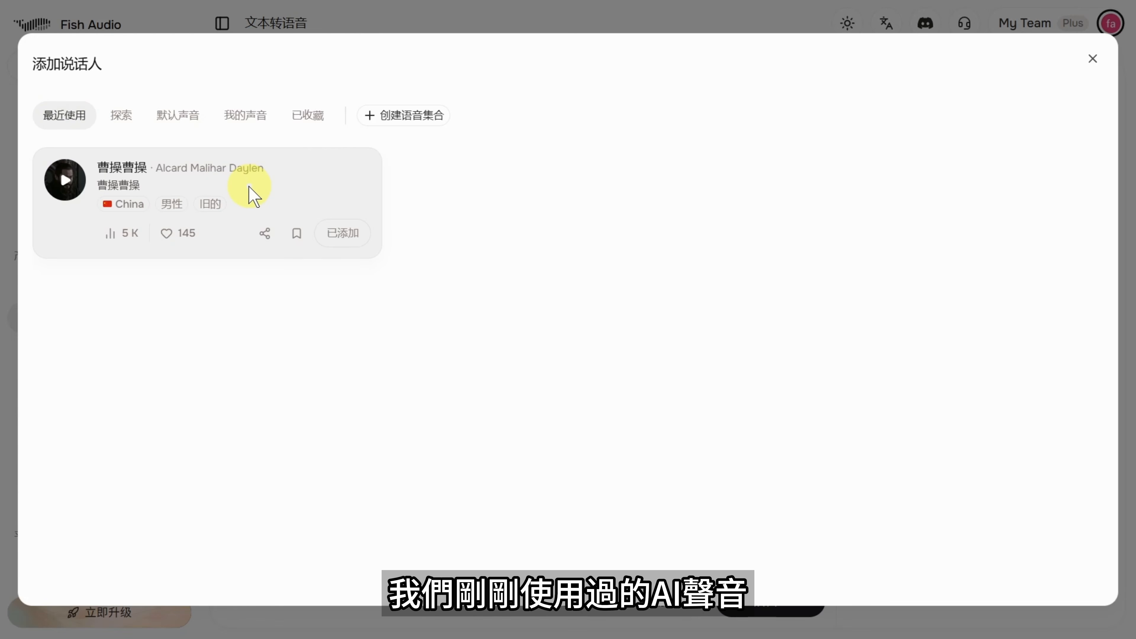
click(124, 115)
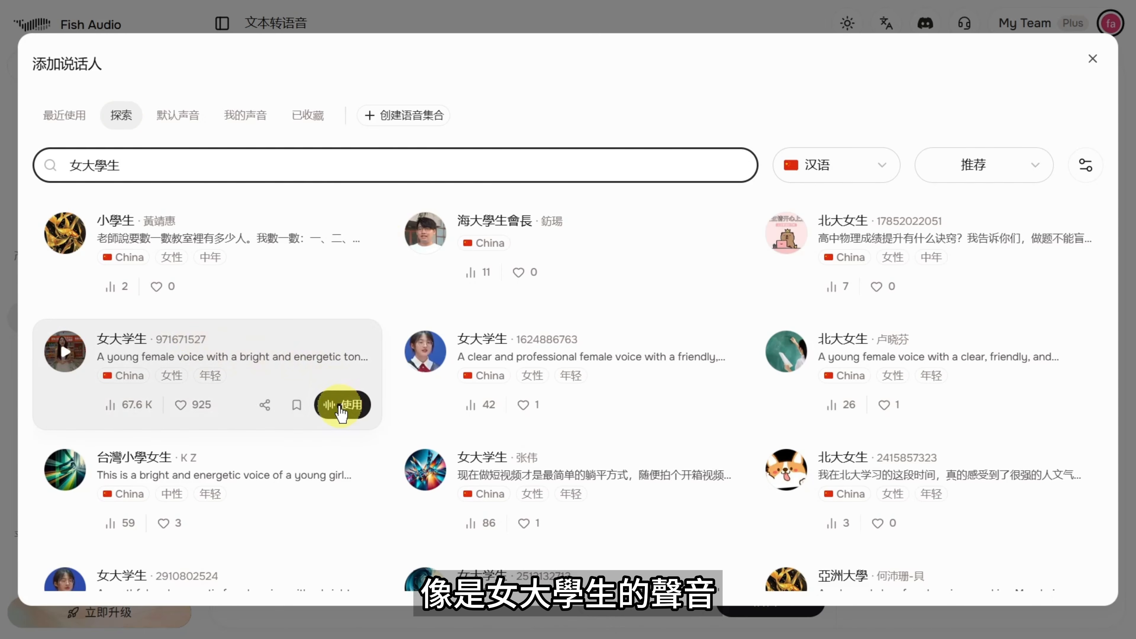
click(341, 405)
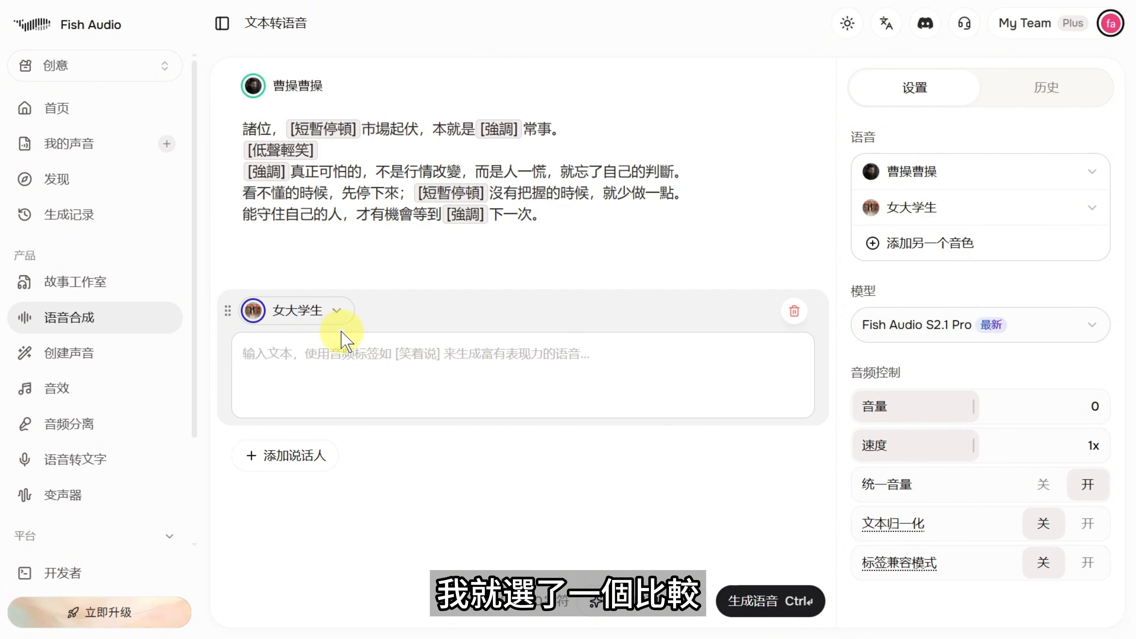
- Enter the 女大学生 speaker's lines: [有些猶豫，是真的感到擔心] 曹公，可是大家都在說，機會稍縱即逝。 [短暫停頓] [語氣上揚，帶著疑問] 要是我停下來，不就錯過了嗎？
click(372, 368)
text([有些猶豫，是真的感到擔心] 曹公，可是大家都在說，機會稍縱即逝。 [短暫停頓] [語氣上揚，帶著疑問] 要是我停下來，不就錯過了嗎？)
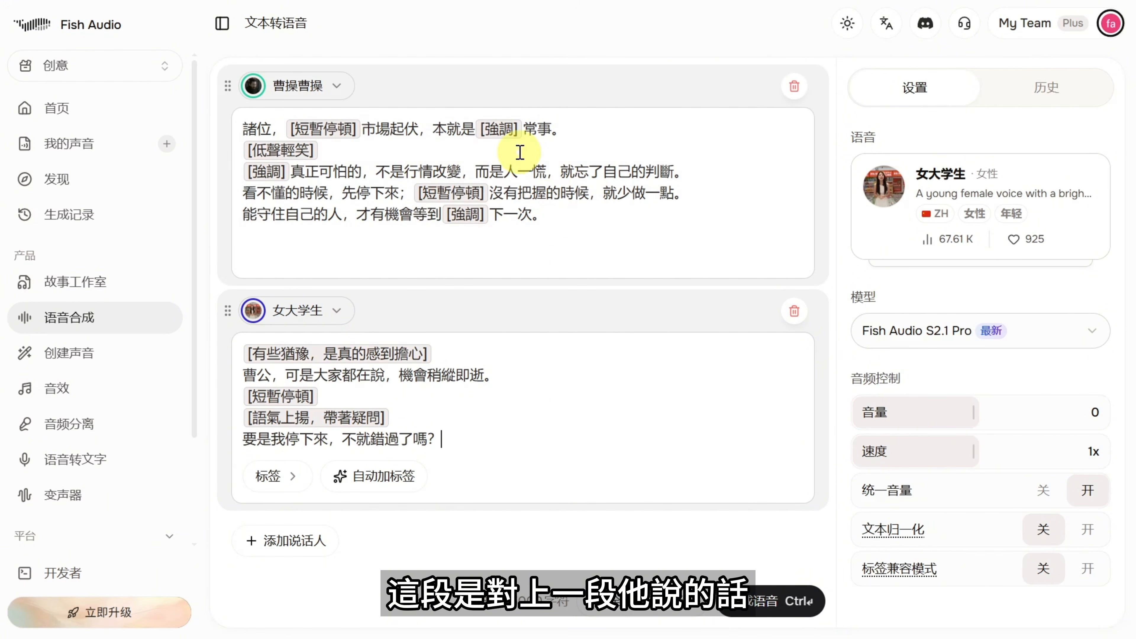
click(524, 537)
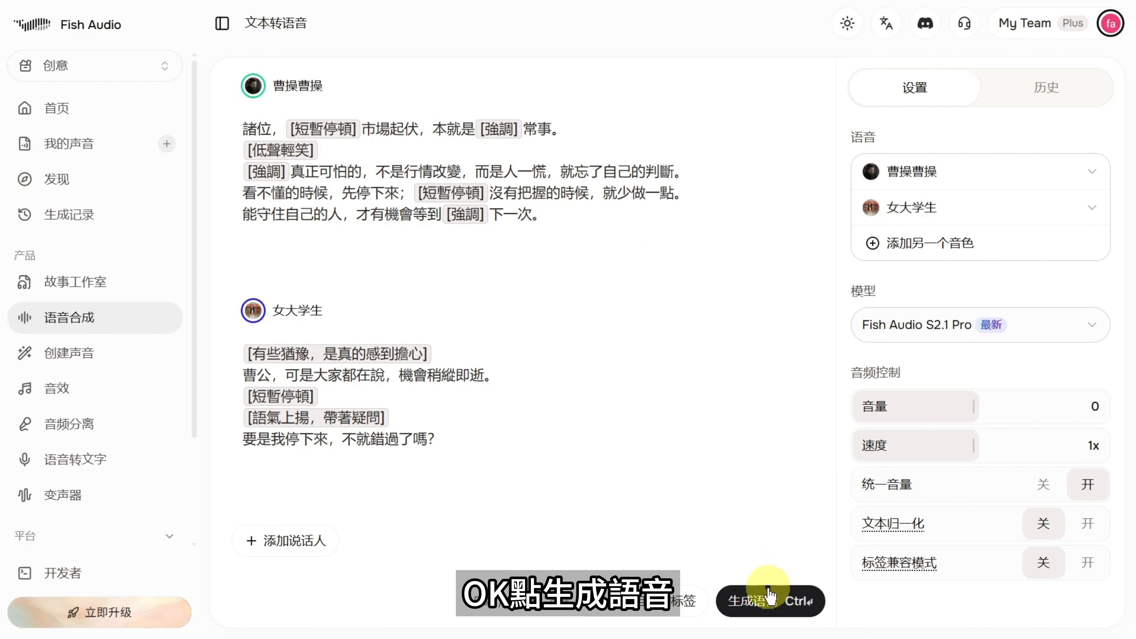
- Generate the two-speaker dialogue between 曹操曹操 and 女大学生 and play the first take
click(768, 609)
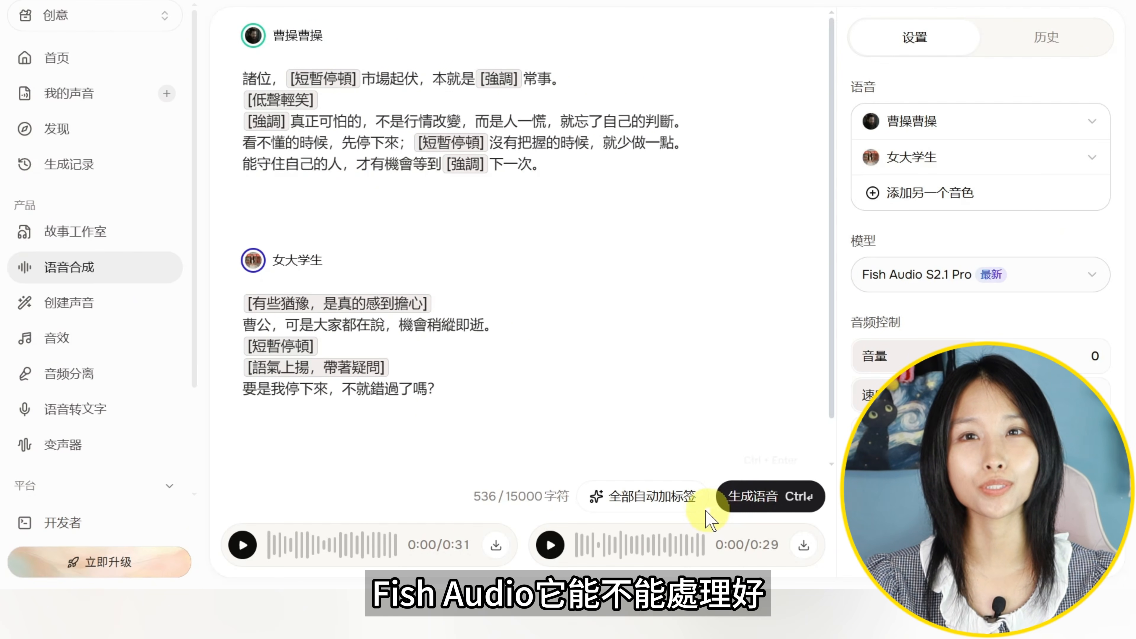
click(242, 545)
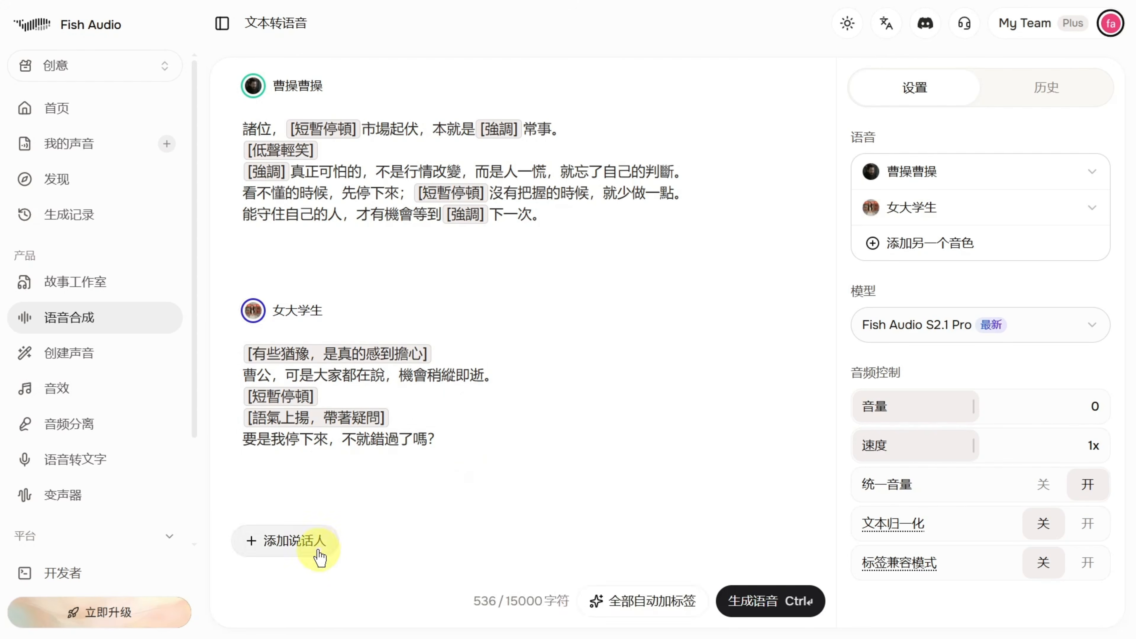
- Add a third dialogue block for 曹操曹操 and enter his tagged reply, from [低聲輕笑] 世人總是害怕錯過，卻很少害怕做錯。 to 人心考驗的是定力！
click(304, 544)
click(339, 412)
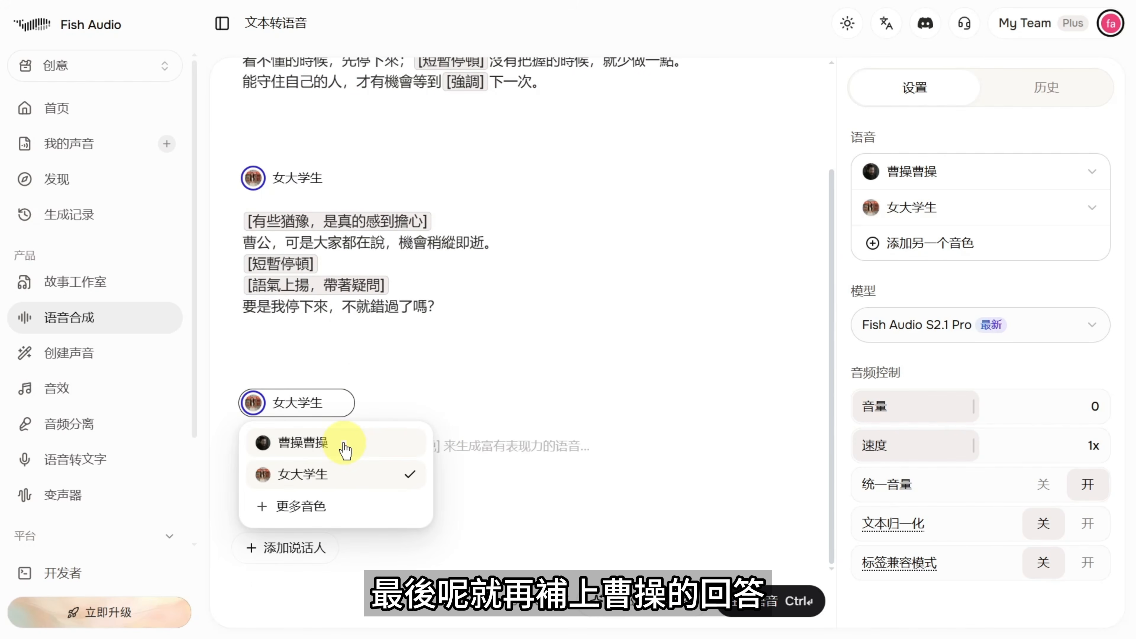
click(345, 447)
click(409, 466)
text([低聲輕笑] 世人總是害怕錯過，卻很少害怕做錯。 [語速放慢，沉著從容] 機會從來不只一次。 [短暫停頓] [堅定] 能留在場上，才有資格等到下一次。 [沉穩而有力量] 記住，市場考驗的是選擇， 人心考驗的是定力！)
scroll(573, 464, down, 3)
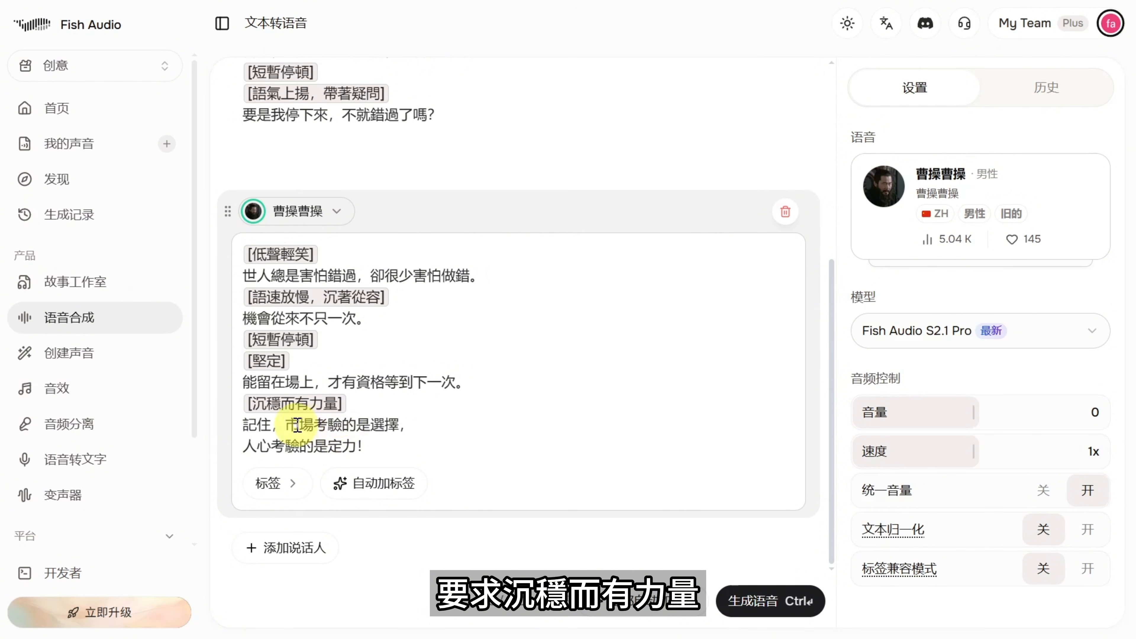
- Generate the complete three-block dialogue and play the first take while following along in the script
click(737, 577)
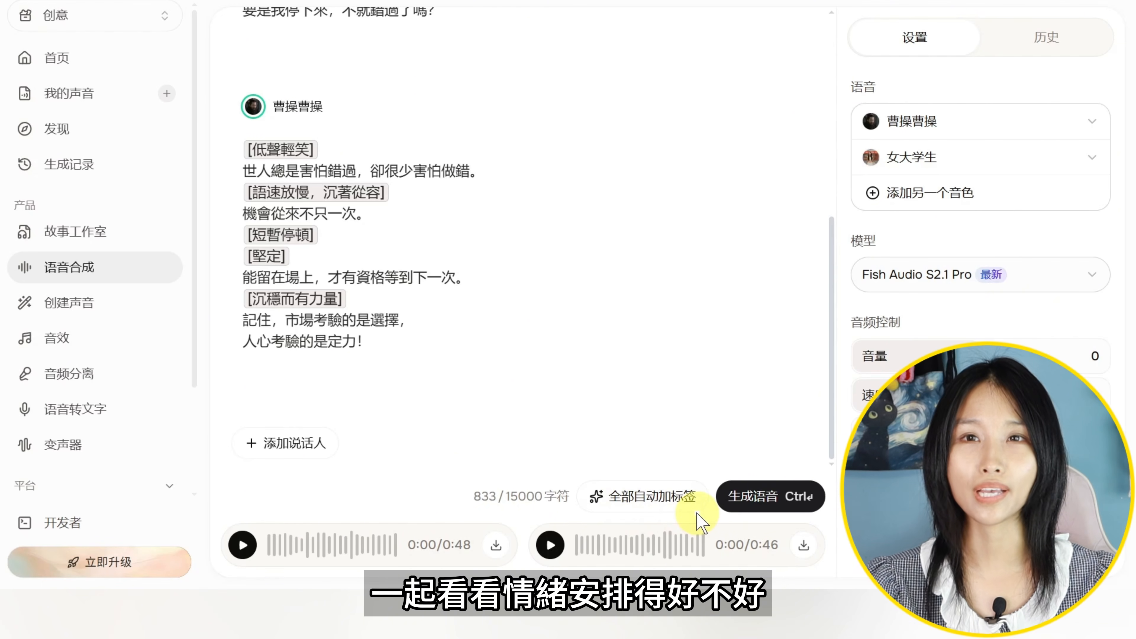
click(243, 545)
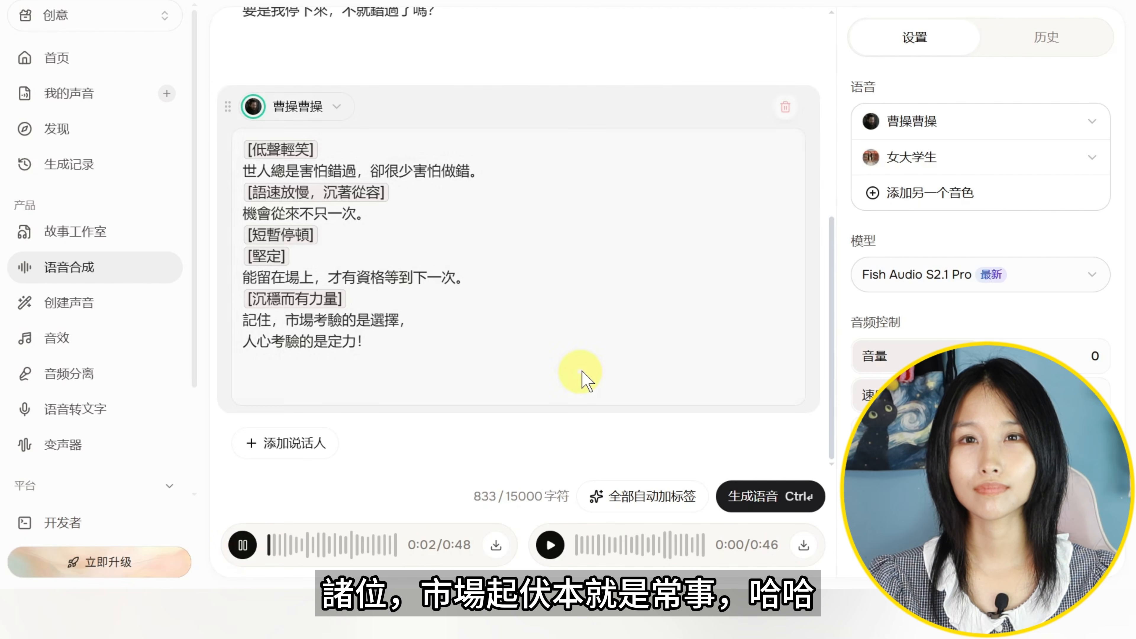
scroll(604, 372, up, 1)
scroll(604, 371, up, 7)
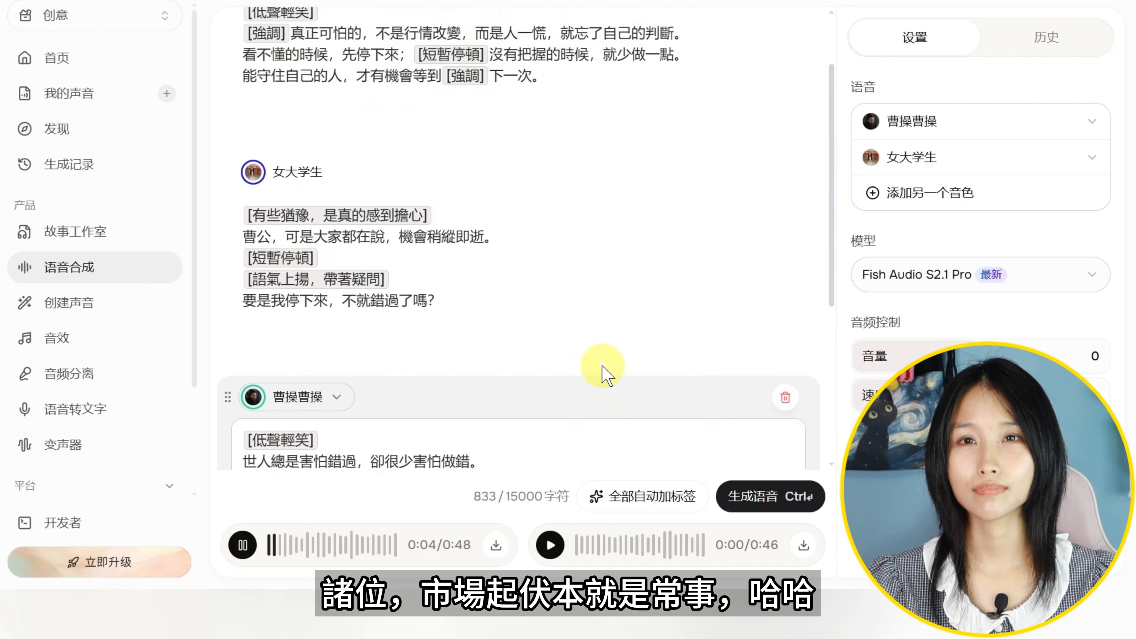
scroll(607, 346, up, 1)
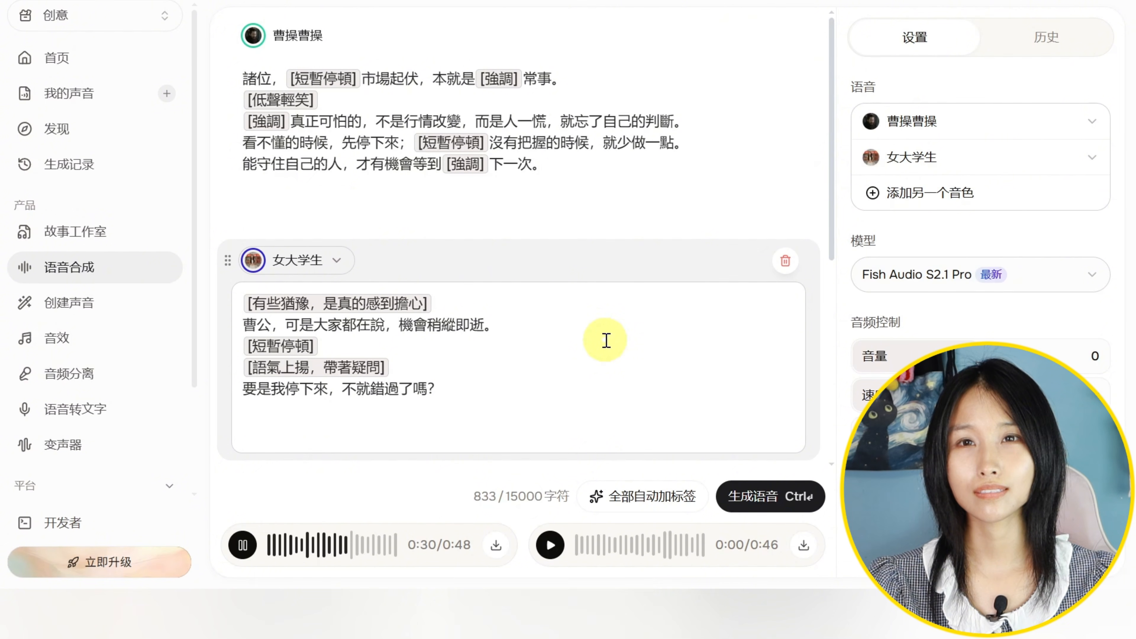
scroll(607, 342, down, 1)
scroll(606, 341, down, 6)
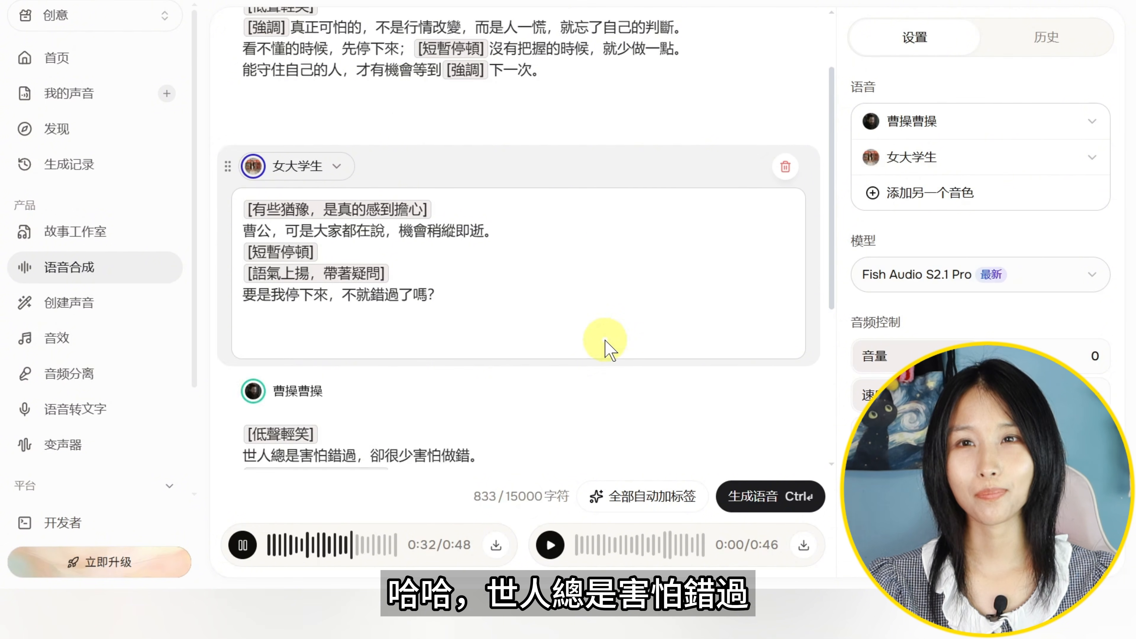
scroll(606, 341, down, 3)
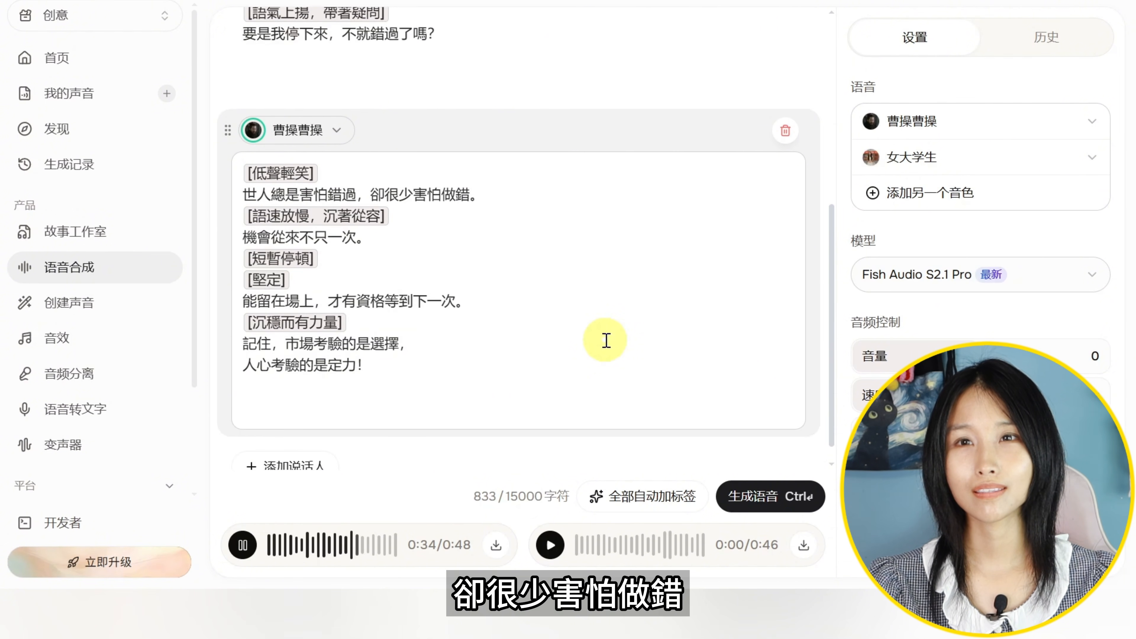
scroll(608, 337, down, 1)
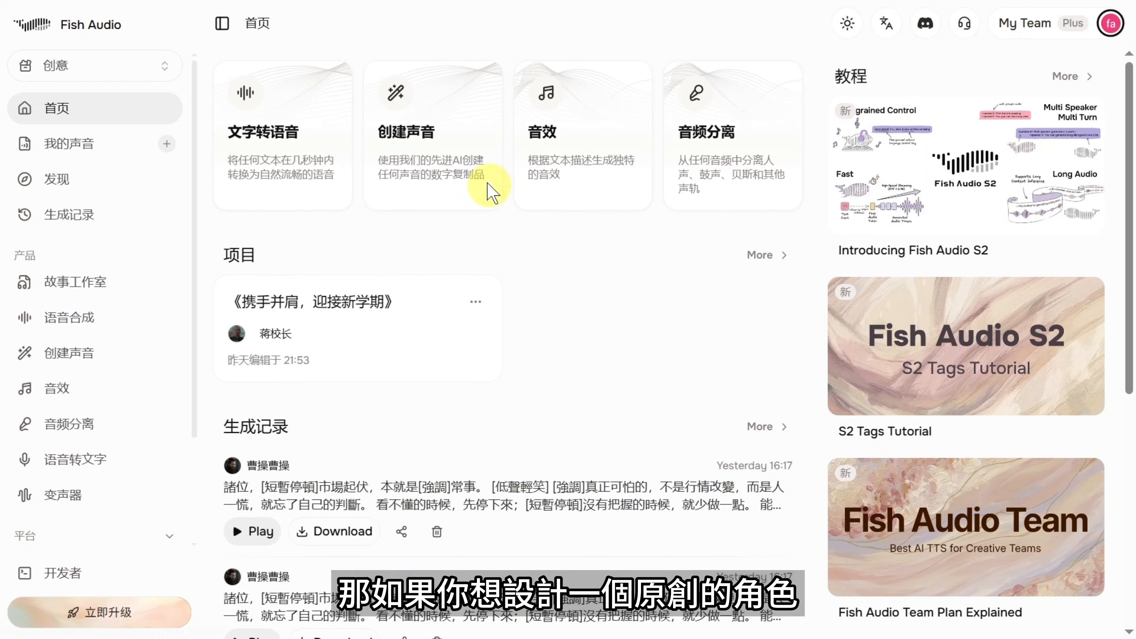
- Start a text-described voice design and enter its description, from 30歲左右的台灣女性，帶有輕微台灣口音。 to 不要少女音、新聞主播腔、客服腔或明顯的機器人音。
click(452, 132)
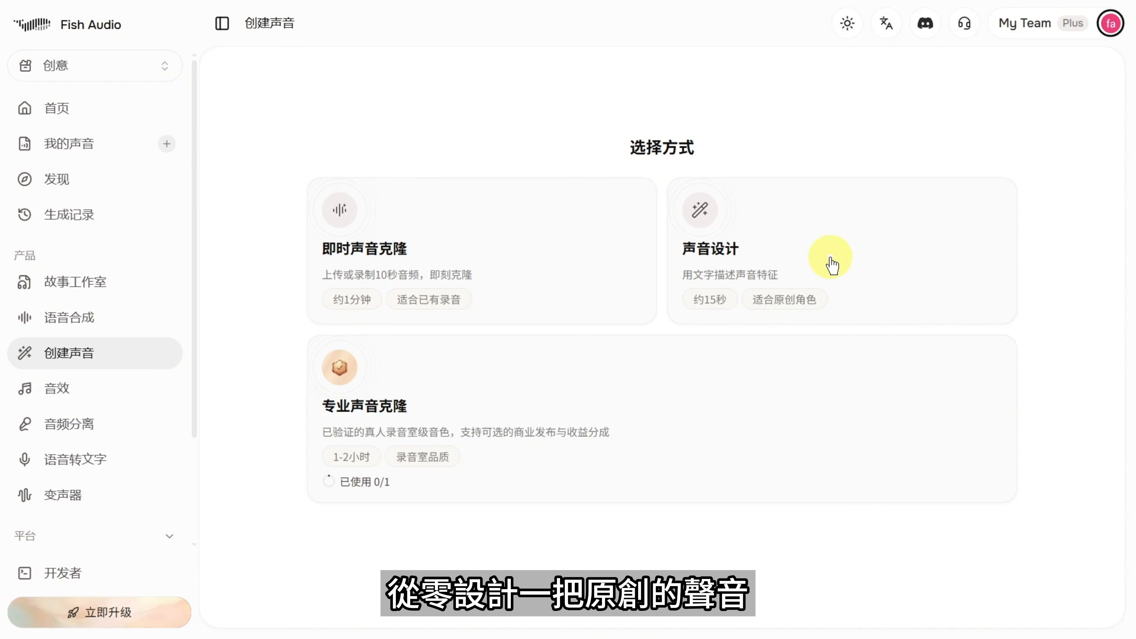
click(859, 249)
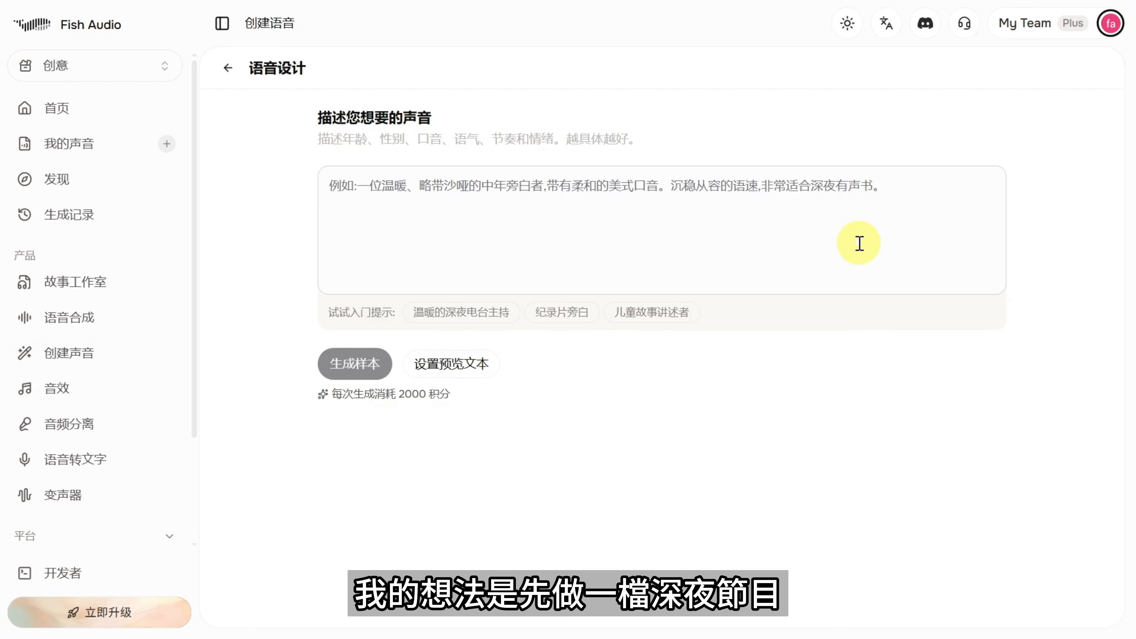
click(590, 229)
text(30歲左右的台灣女性，帶有輕微台灣口音。 中低音聲線，略帶中性和自然沙啞的顆粒感。 語速偏慢，語氣冷靜、溫柔但不甜膩，帶一點神祕和距離感。 適合深夜電台與匿名來電節目。 不要少女音、新聞主播腔、客服腔或明顯的機器人音。)
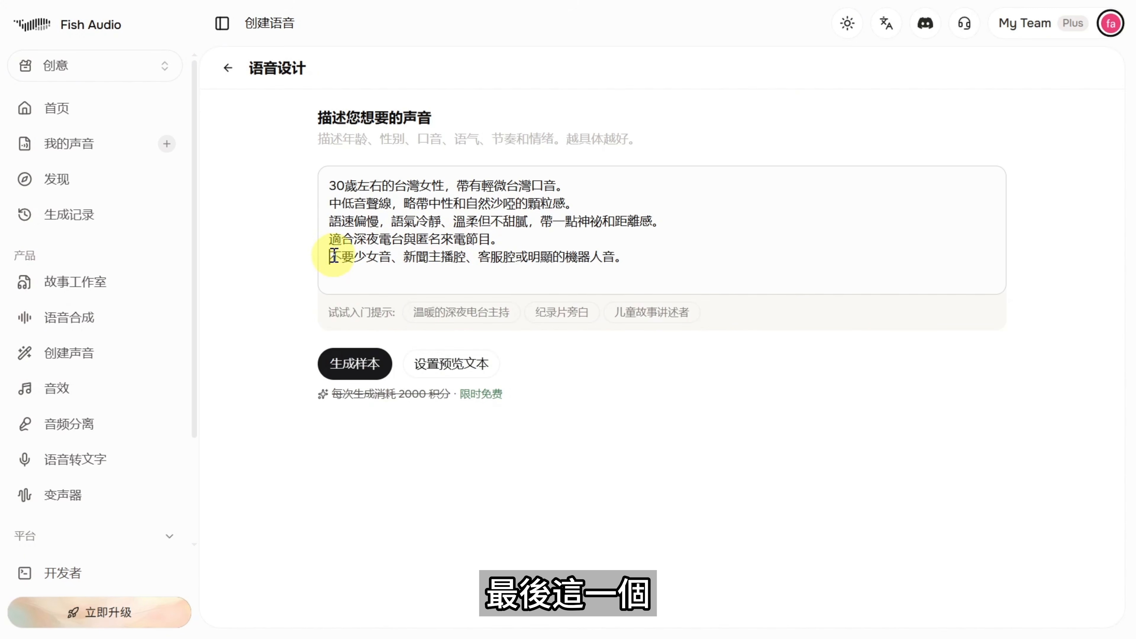
drag(328, 256, 628, 257)
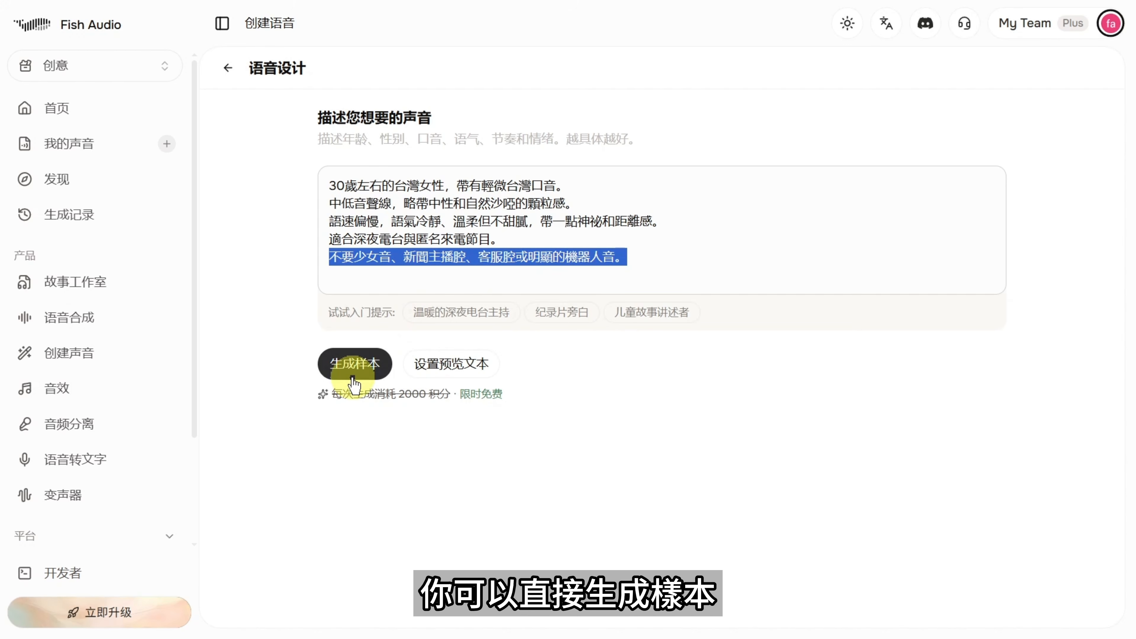
- Paste the show opening that begins 歡迎回到《零點來信》。 as the preview text and generate voice samples
click(449, 375)
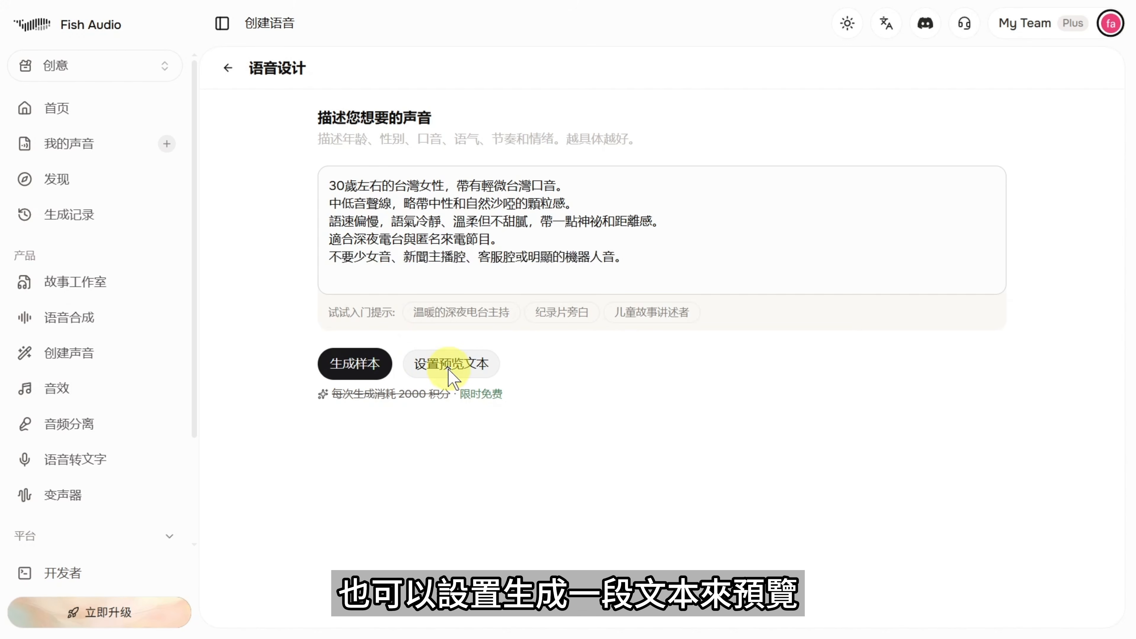
click(473, 425)
key(ctrl+v)
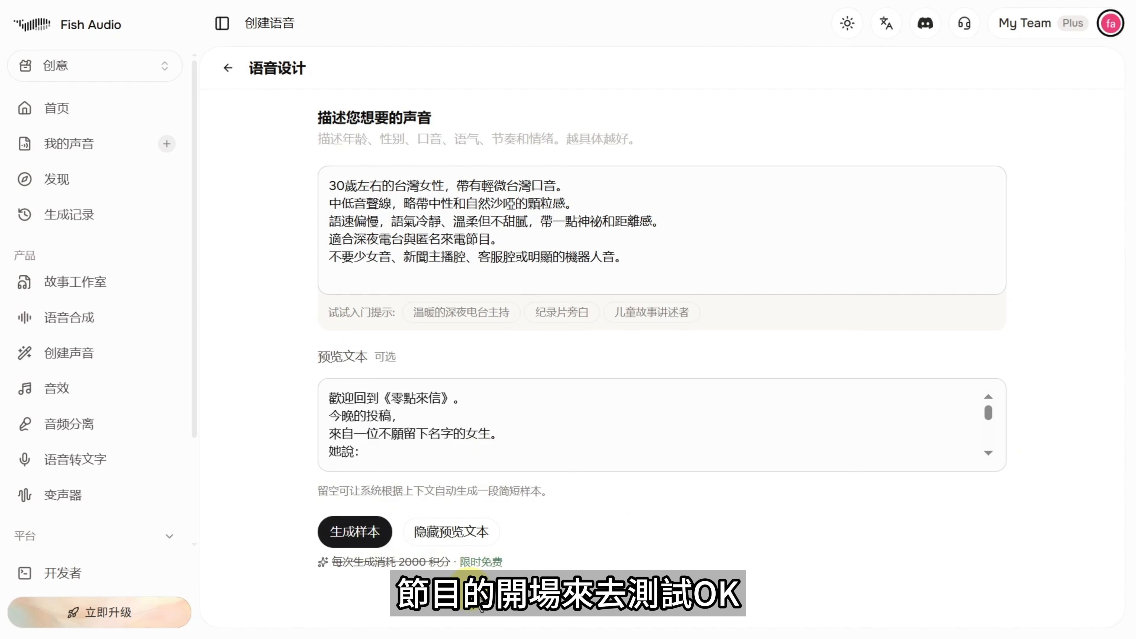
click(356, 533)
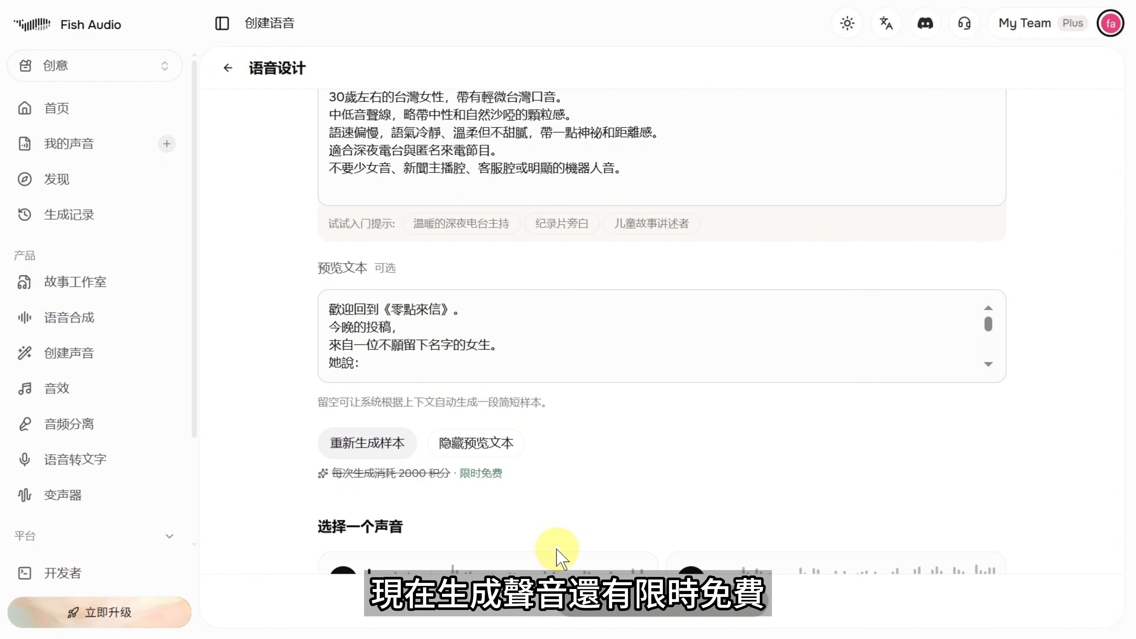
- Play the first generated voice sample while following along in the preview text
click(343, 493)
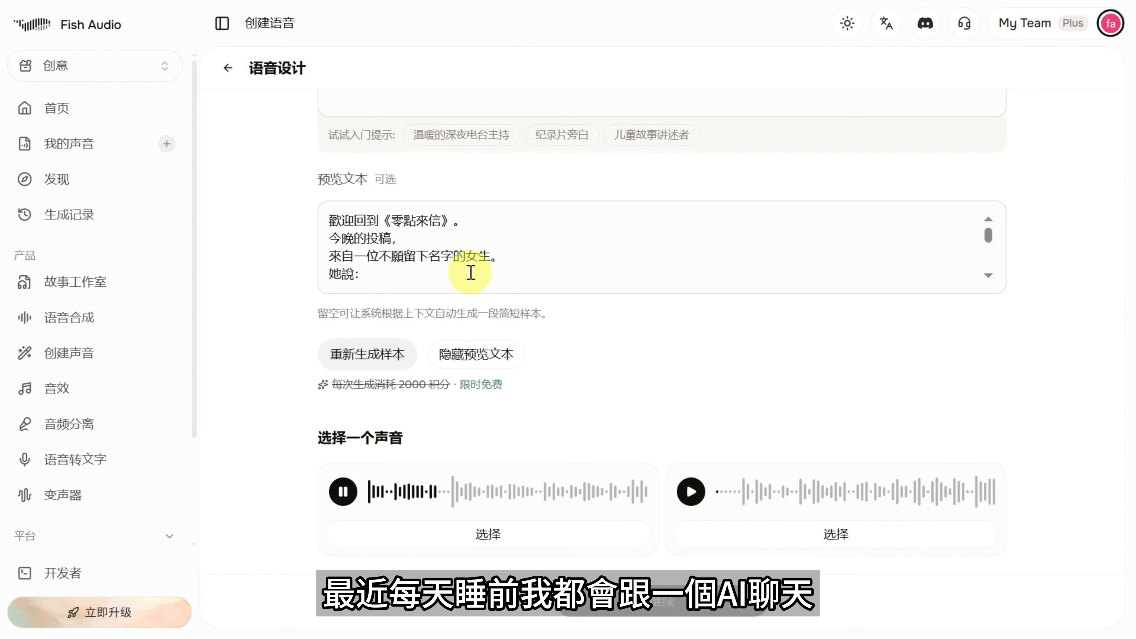
scroll(470, 273, down, 2)
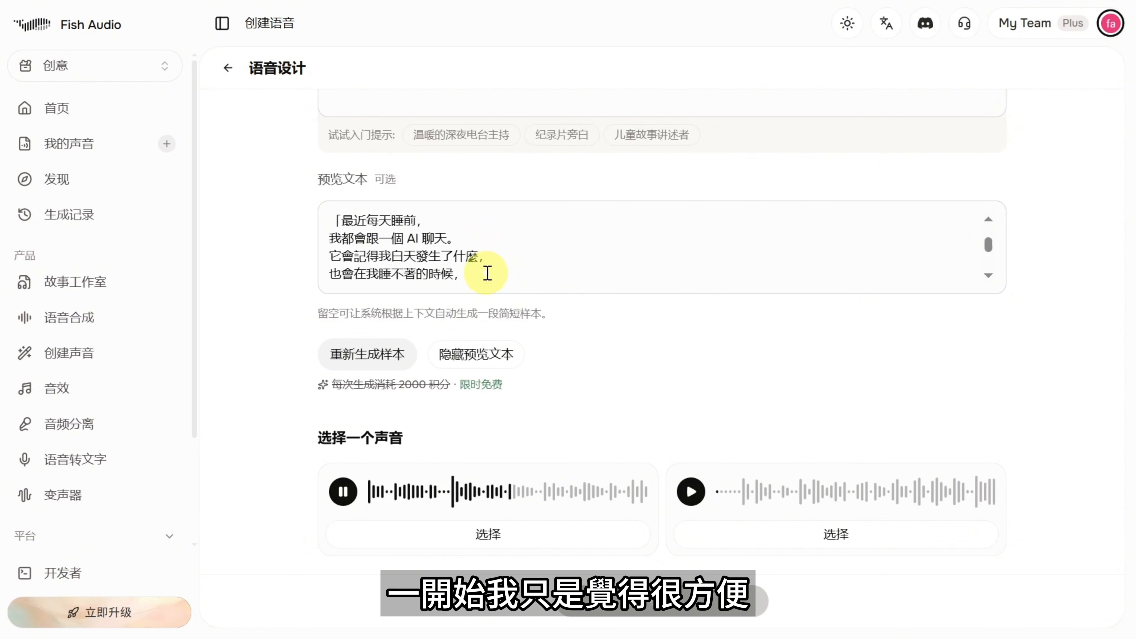
scroll(486, 261, down, 3)
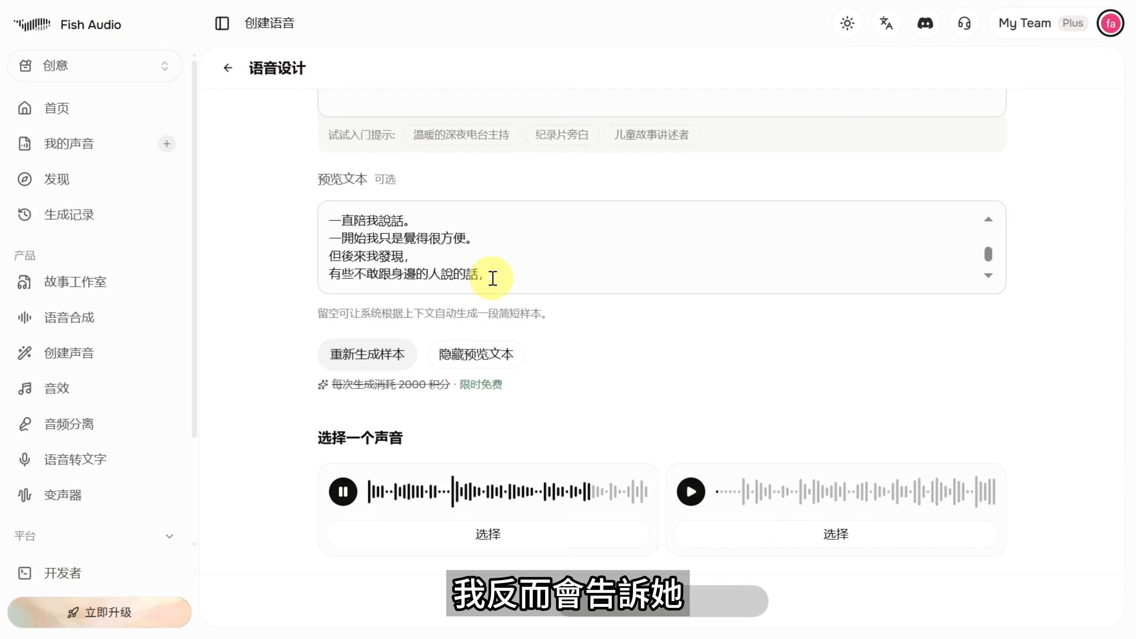
- Follow the rest of the first sample in the preview text and play the second voice sample for comparison
scroll(501, 278, down, 2)
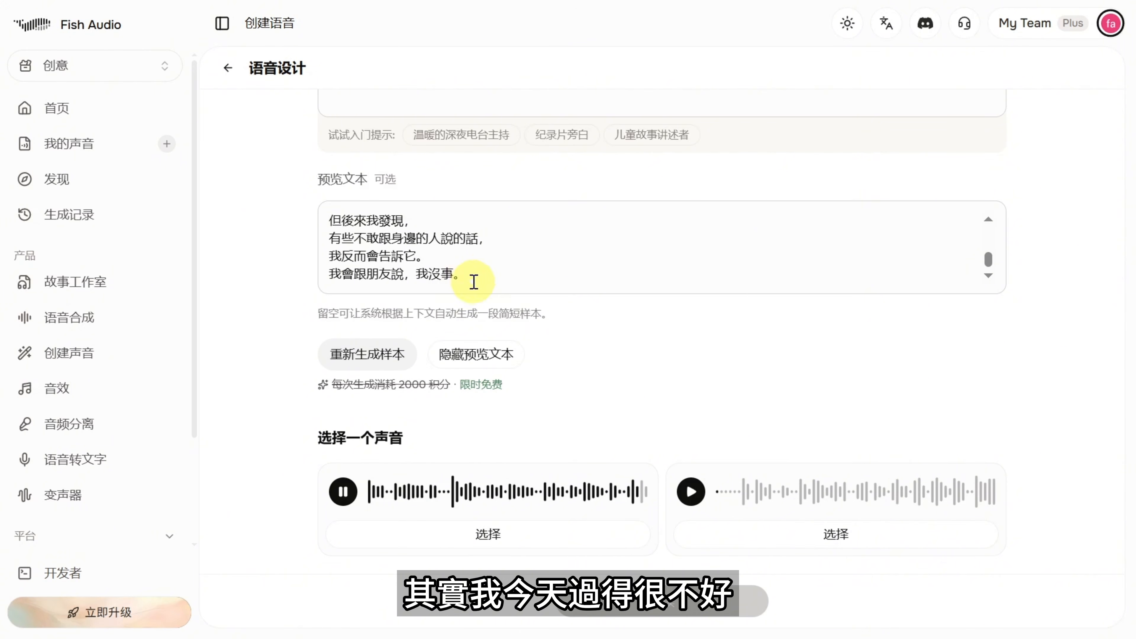
click(691, 493)
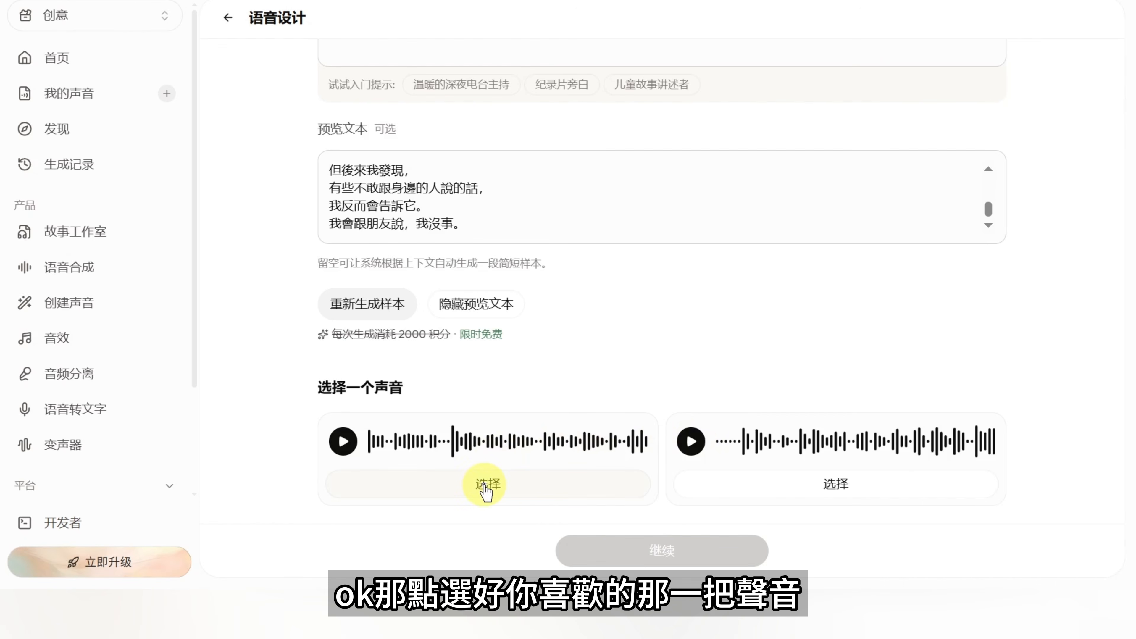
- Create the public voice 深夜電臺主持人 from the first sample, accepting the usage policy confirmation, and load it for speech synthesis
click(486, 488)
click(652, 549)
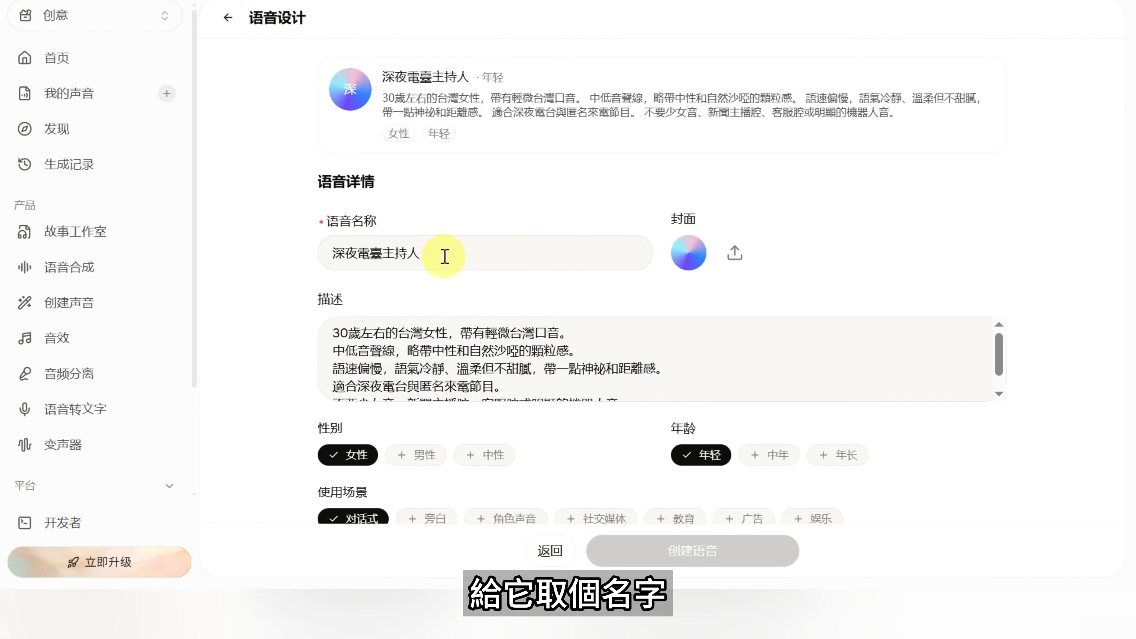
scroll(600, 439, down, 5)
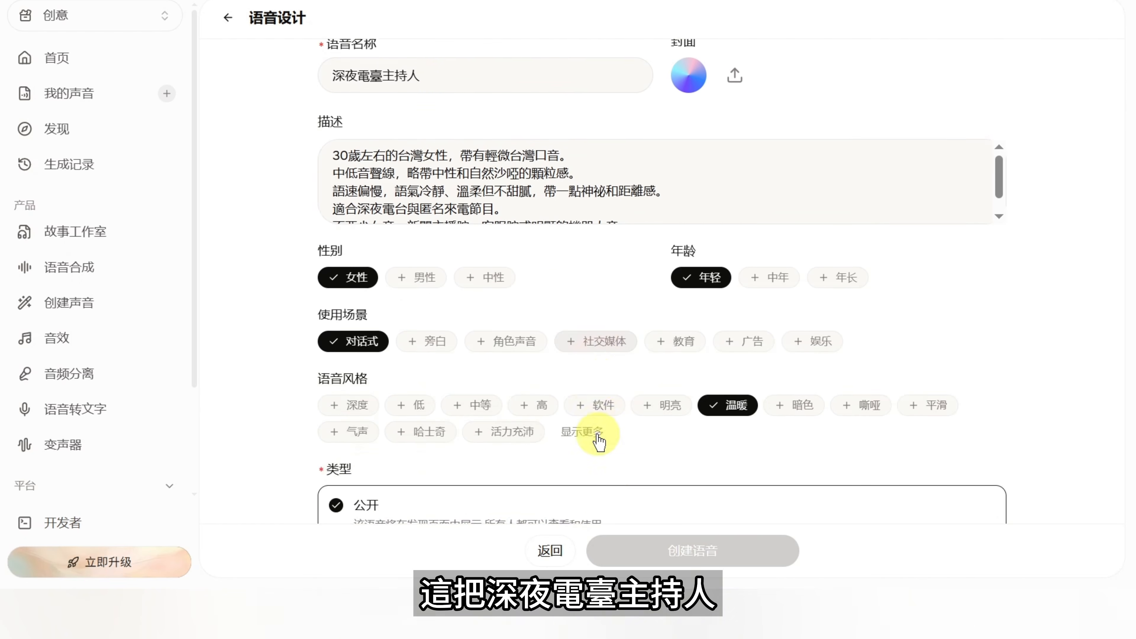
scroll(601, 443, down, 2)
click(335, 484)
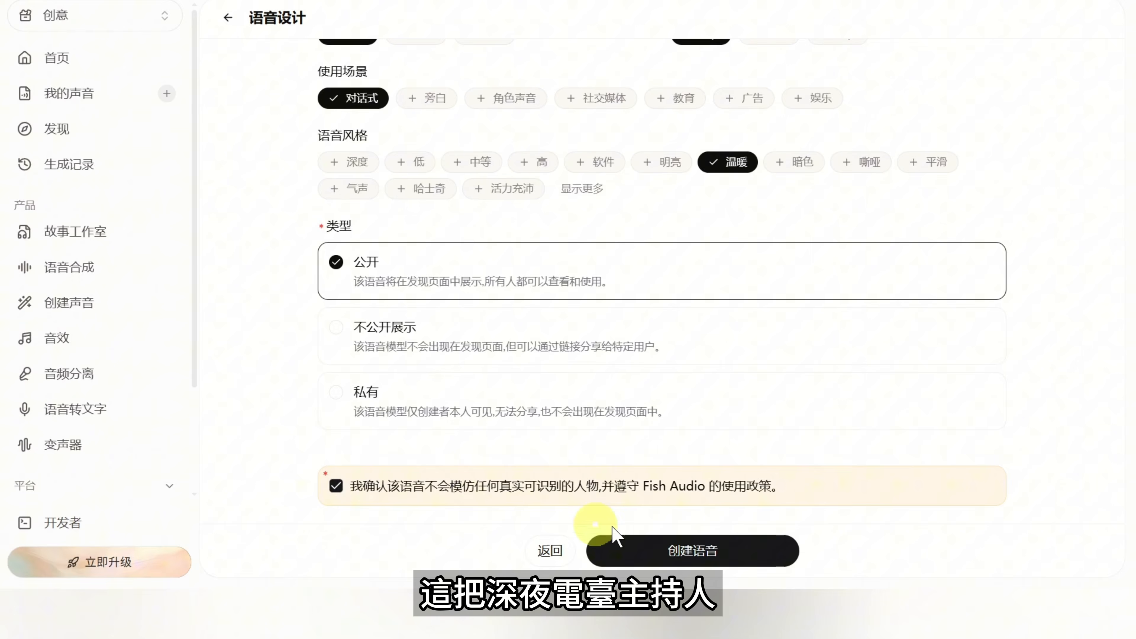
click(716, 547)
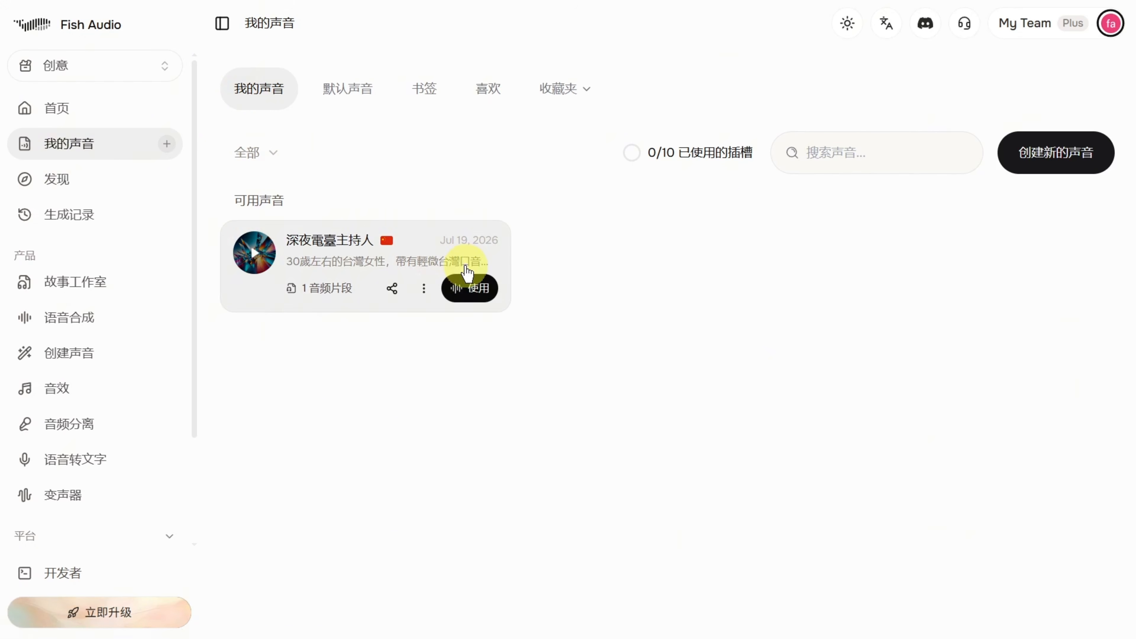
click(473, 290)
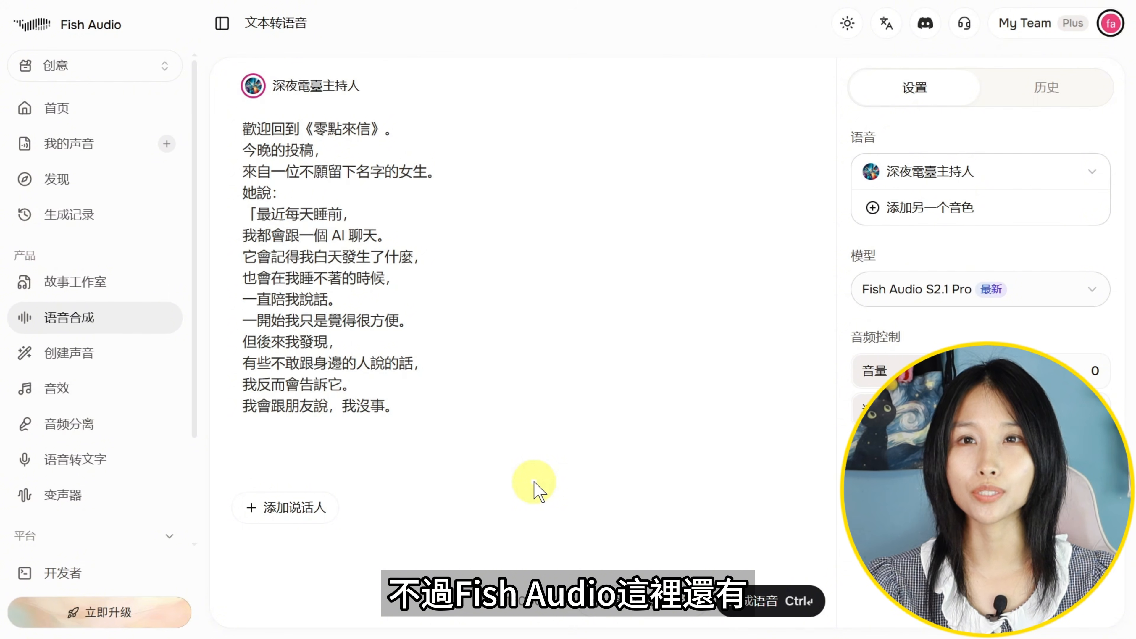
- Load 錄製.mp3 as the source audio in the voice changer and preview part of the recording
click(113, 506)
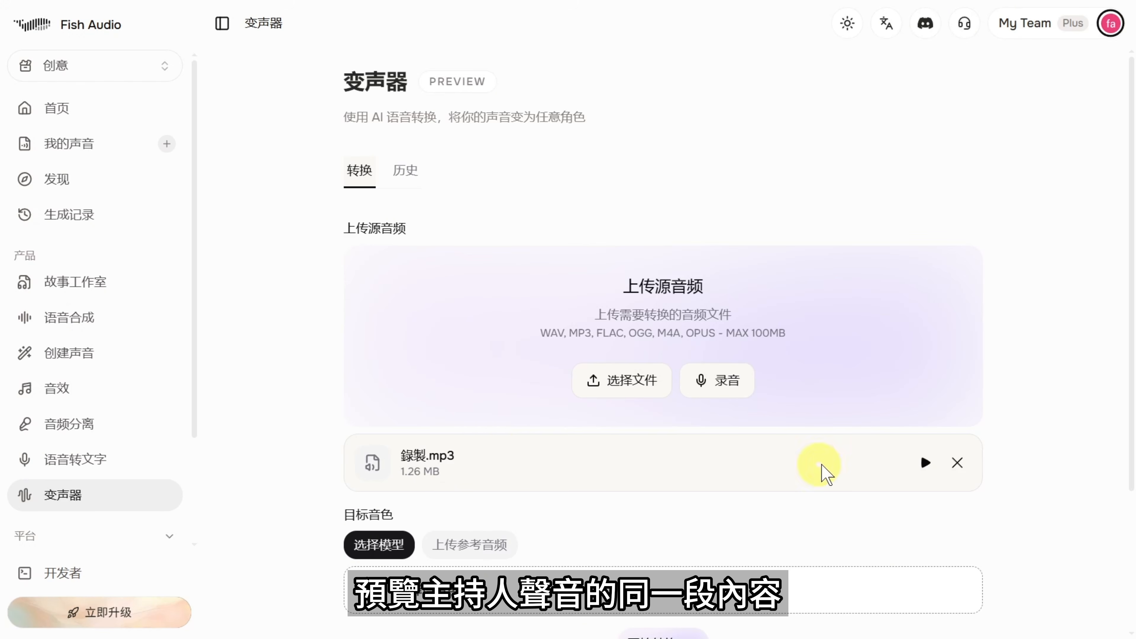
click(925, 463)
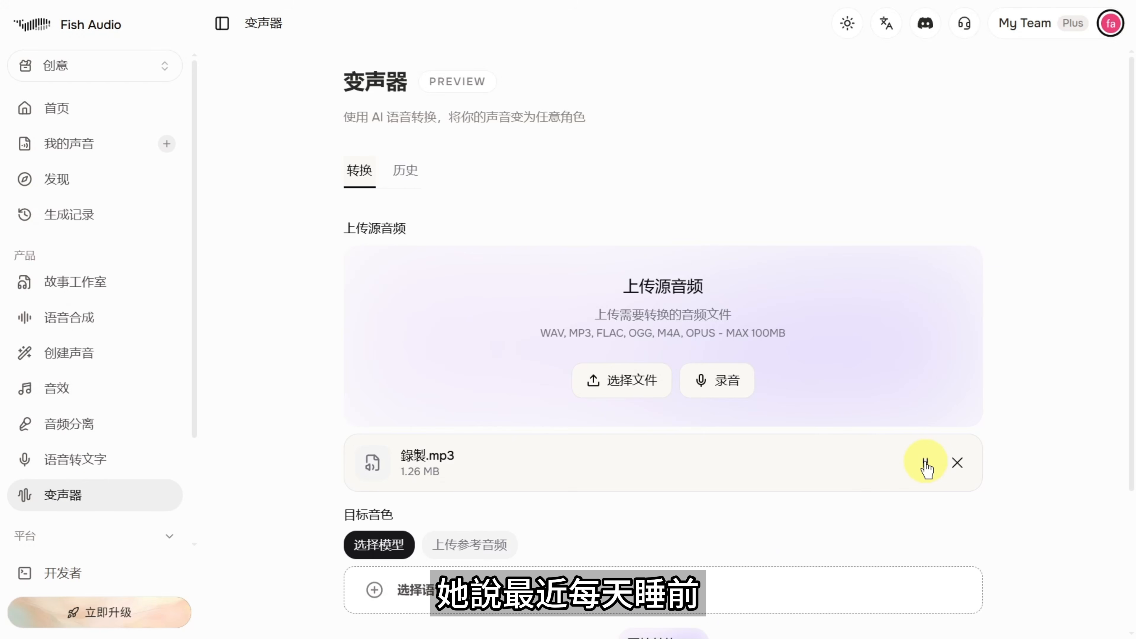
click(925, 464)
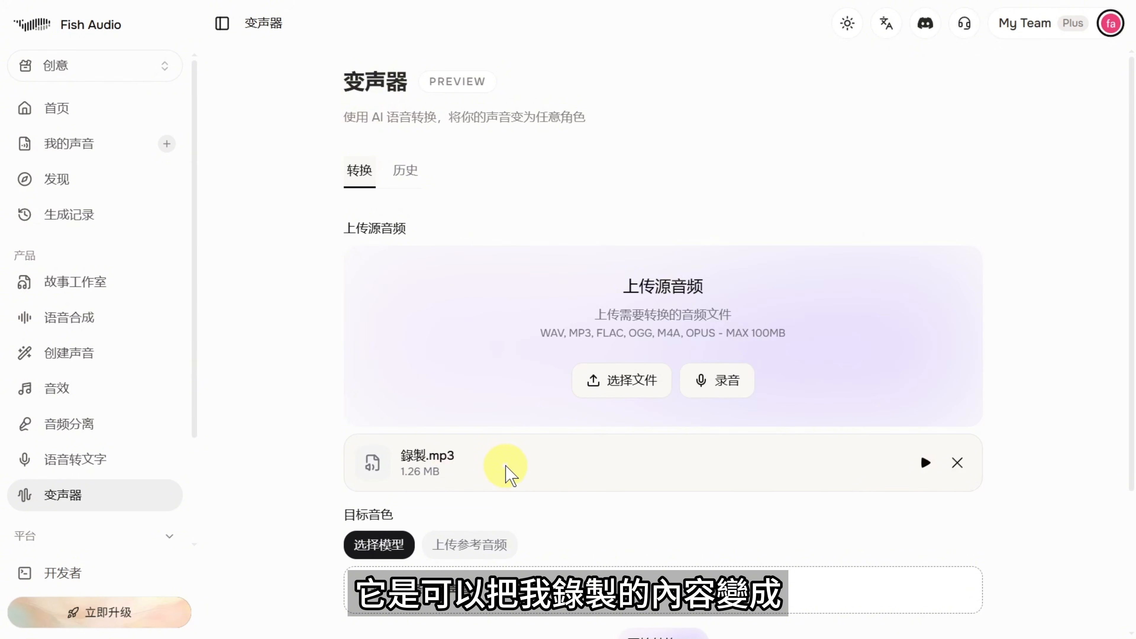
- Set 深夜電臺主持人 as the target voice and start converting the recording
scroll(515, 483, down, 2)
click(516, 497)
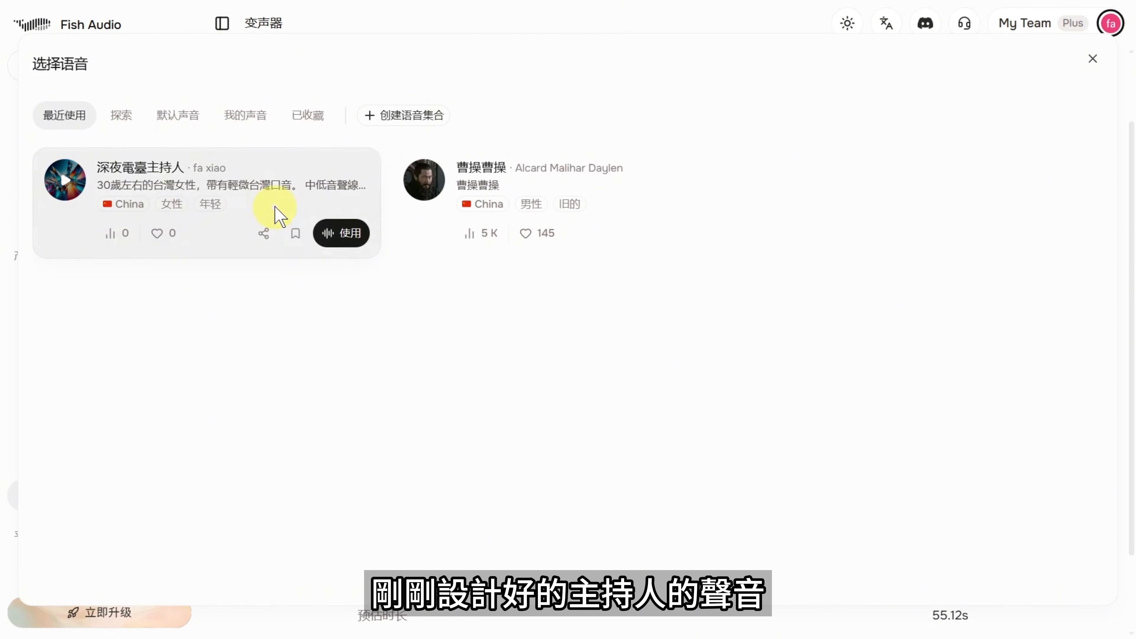
click(340, 233)
scroll(550, 468, down, 2)
scroll(548, 468, down, 1)
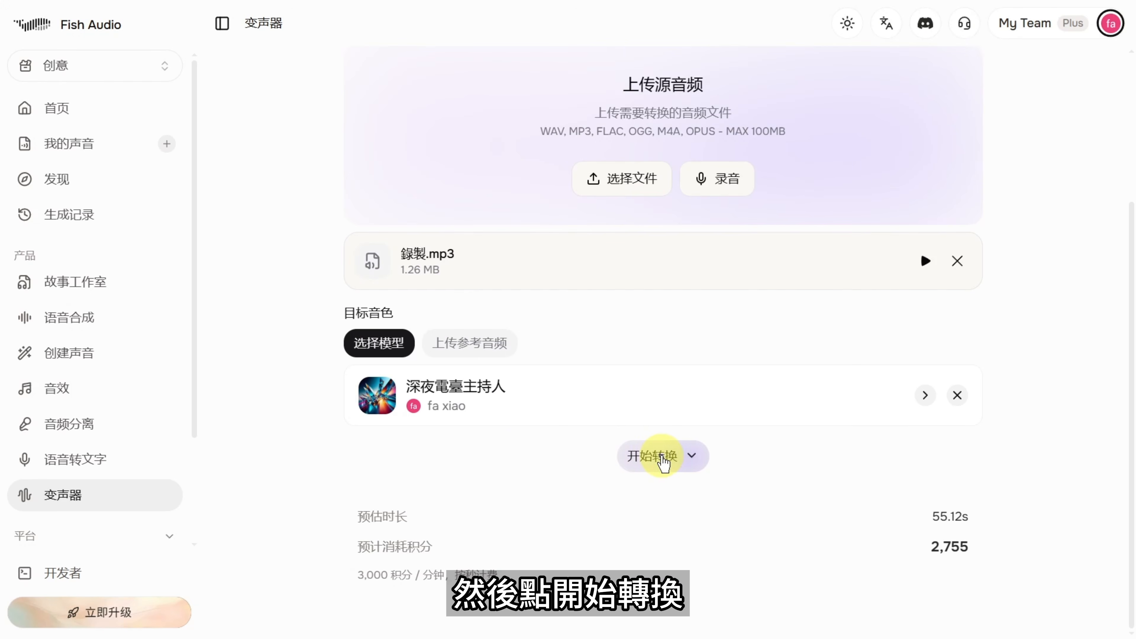
- Play the converted recording converted.mp3
scroll(654, 533, down, 3)
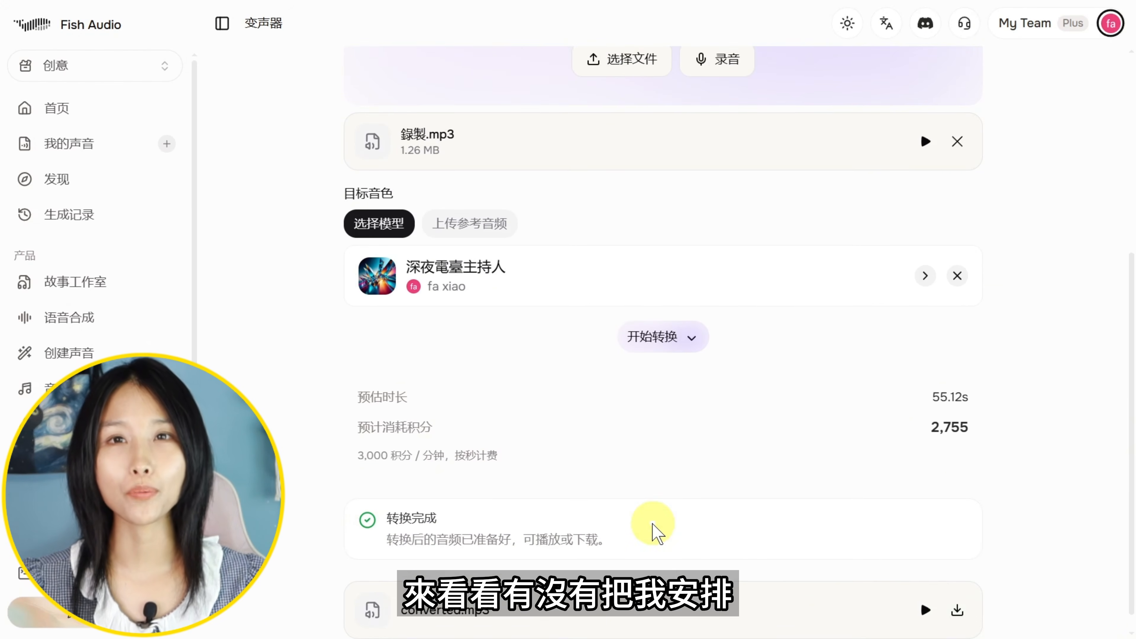
scroll(655, 533, down, 2)
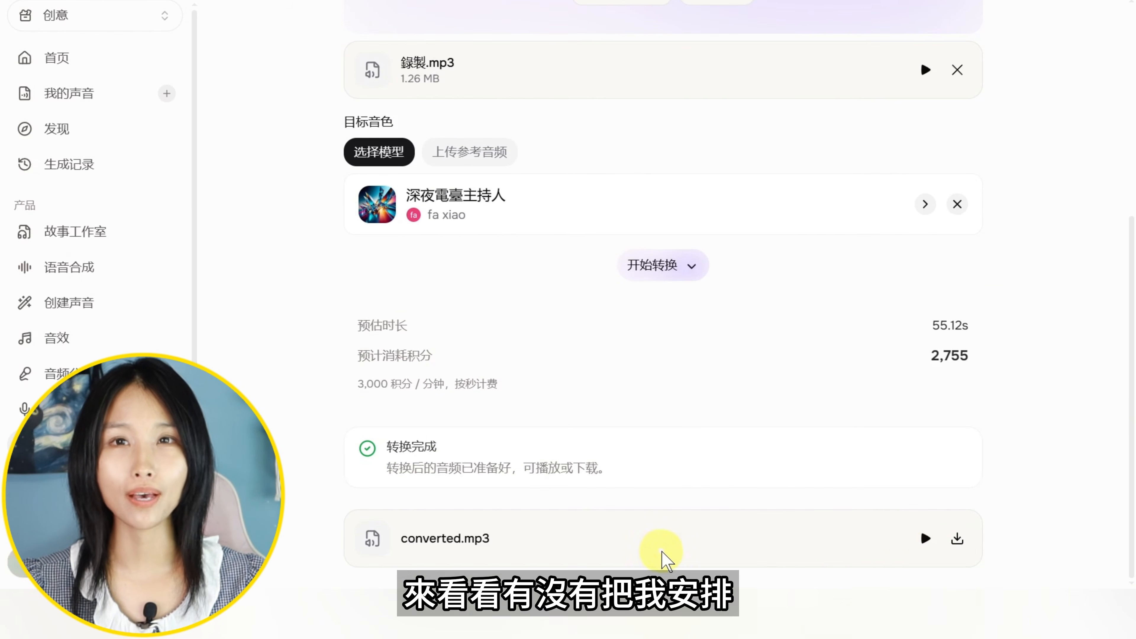
click(925, 542)
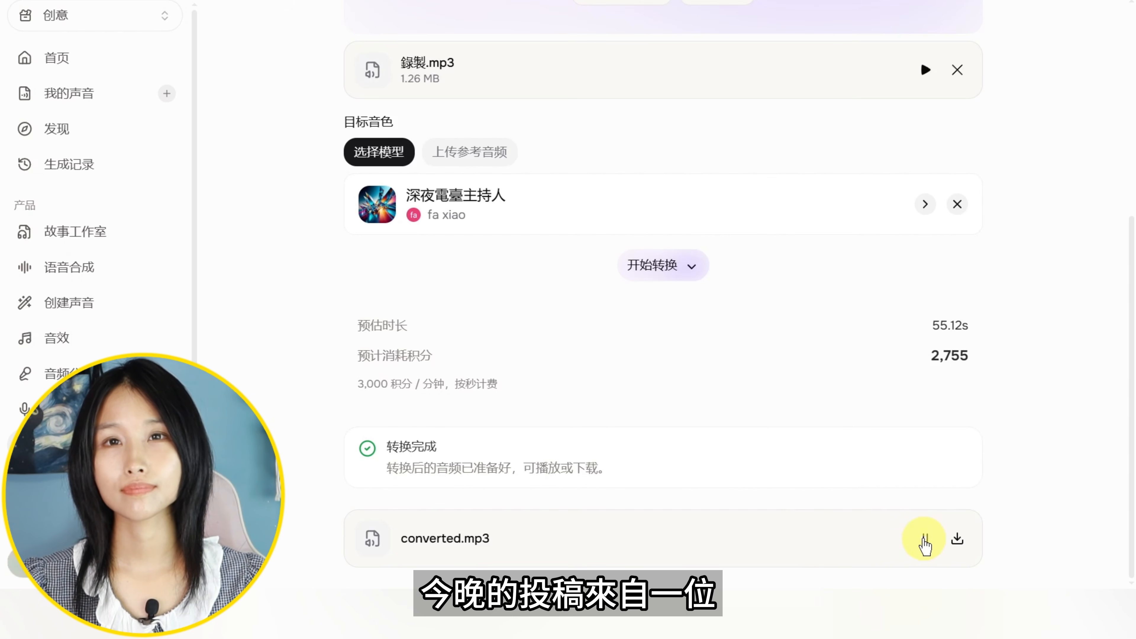